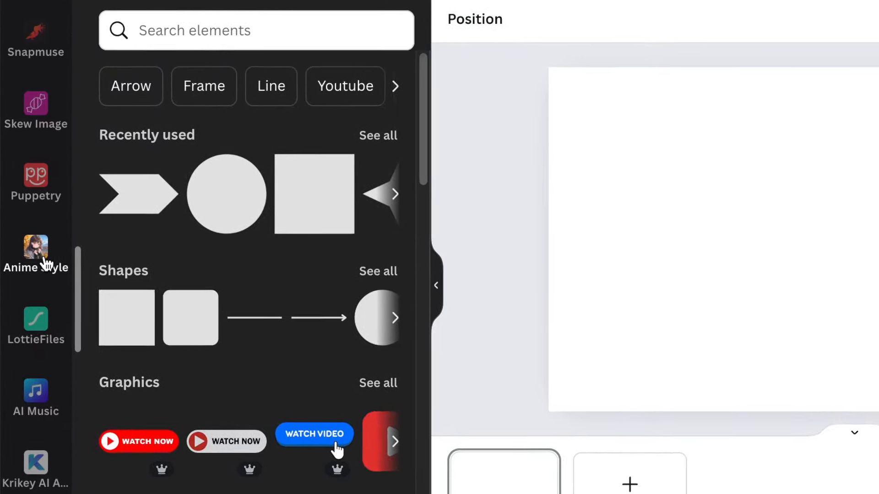
Open the TypeCraft app and replace its sample text with a long row of equals signs
scroll(46, 259, "down", 6)
scroll(47, 252, "down", 8)
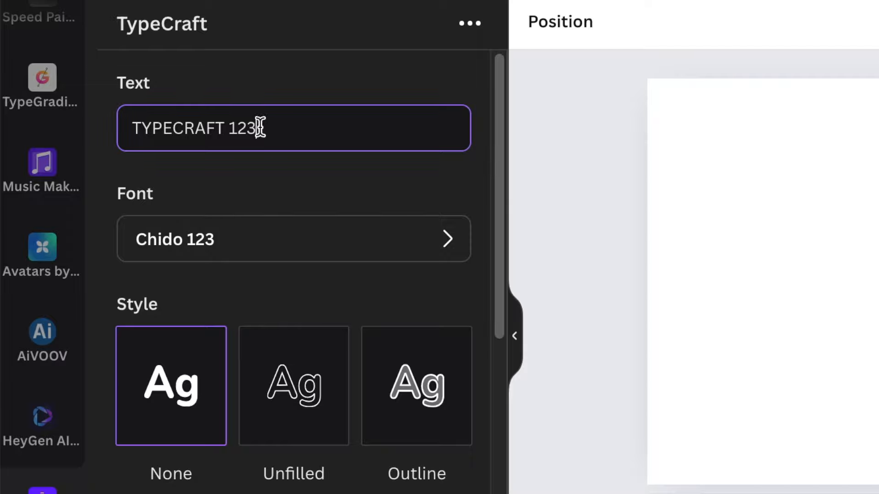
left_click_drag(260, 127, 102, 127)
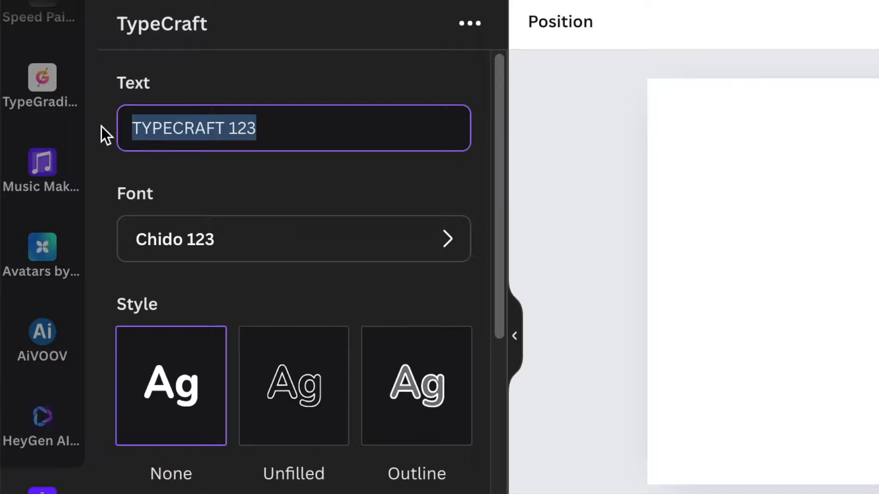
type("====================")
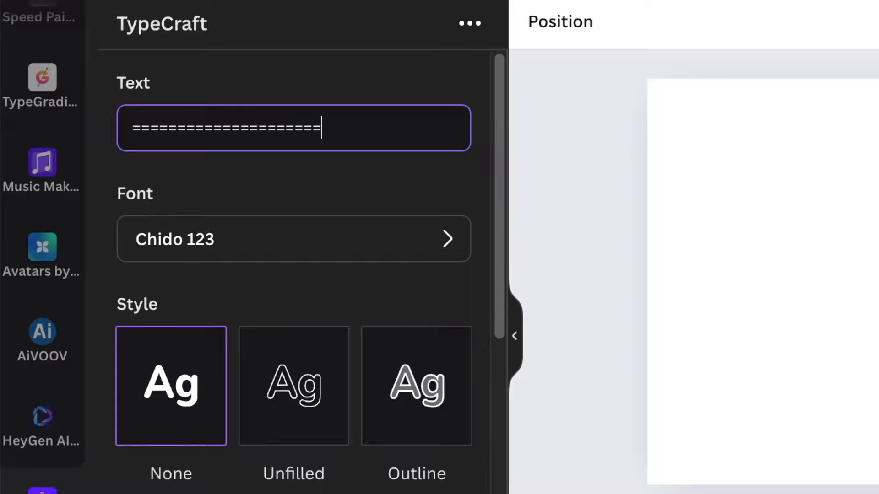
Change the TypeCraft font to Andala Extrude 123 so the equals signs form a row of solid shapes
scroll(245, 298, "down", 15)
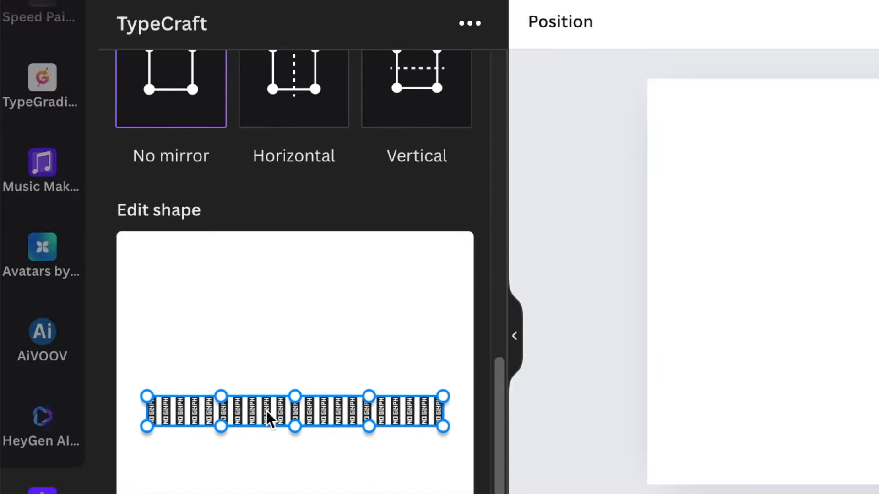
scroll(280, 426, "up", 15)
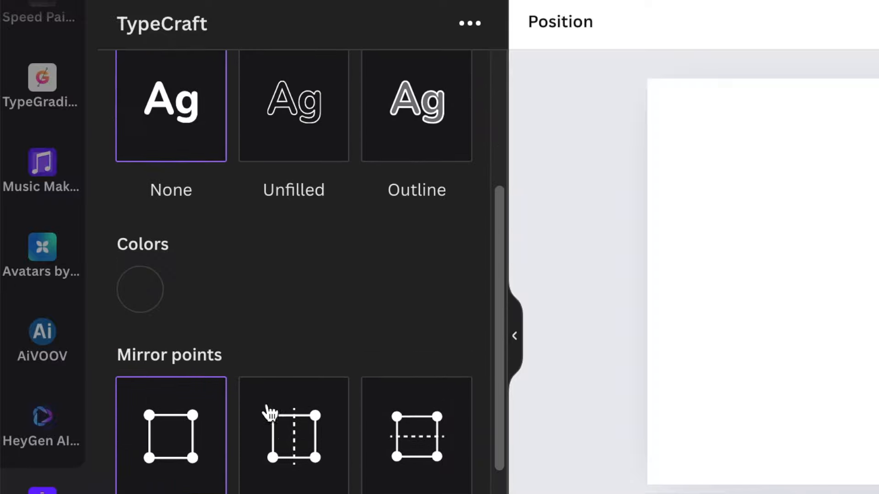
left_click(337, 251)
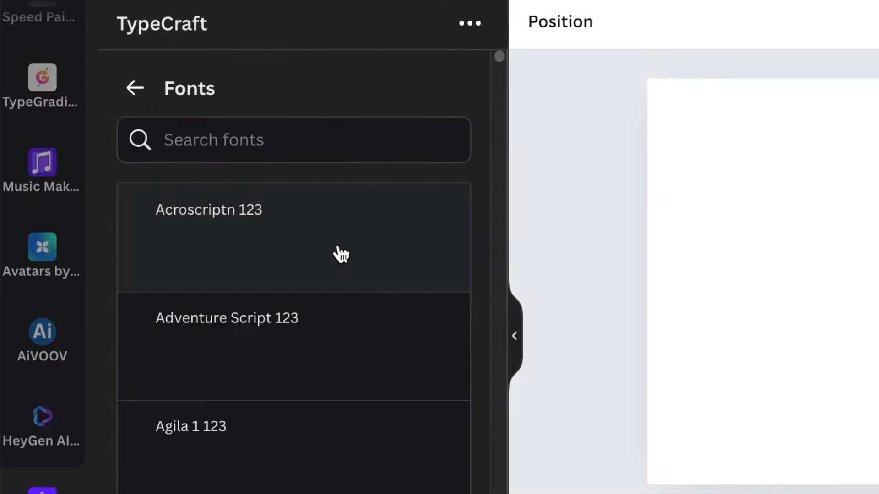
scroll(353, 377, "down", 14)
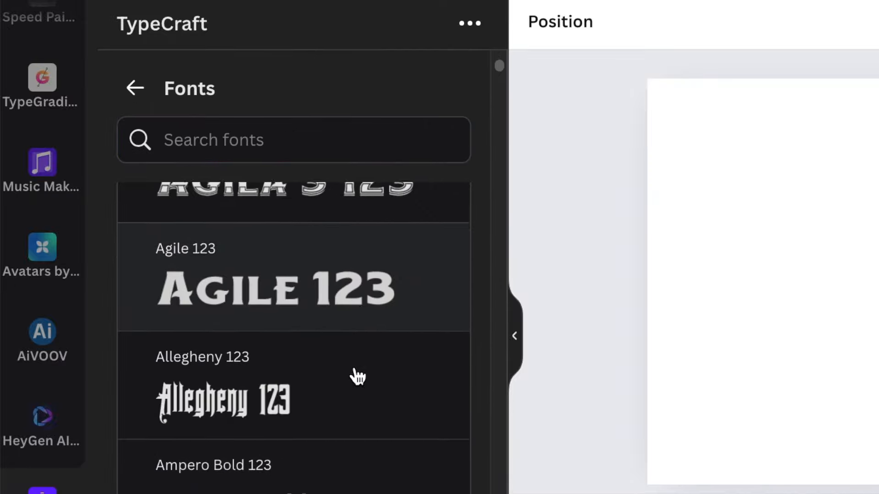
scroll(356, 375, "down", 4)
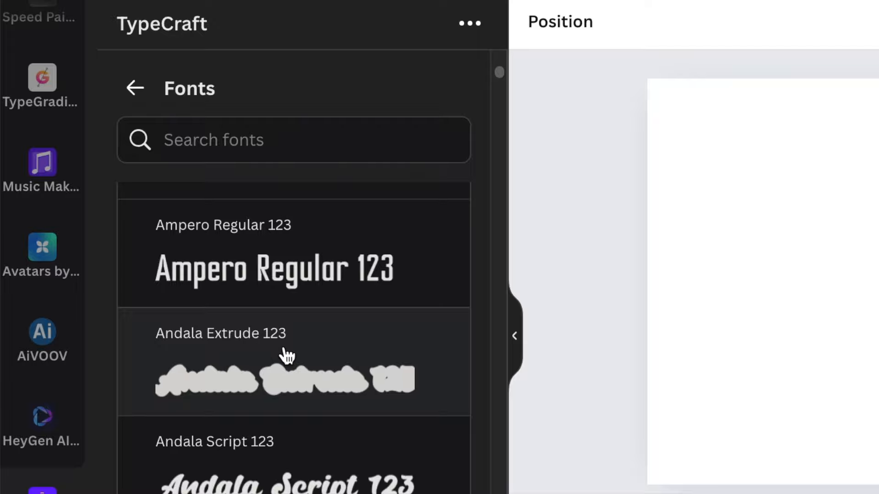
scroll(290, 379, "down", 1)
left_click(135, 88)
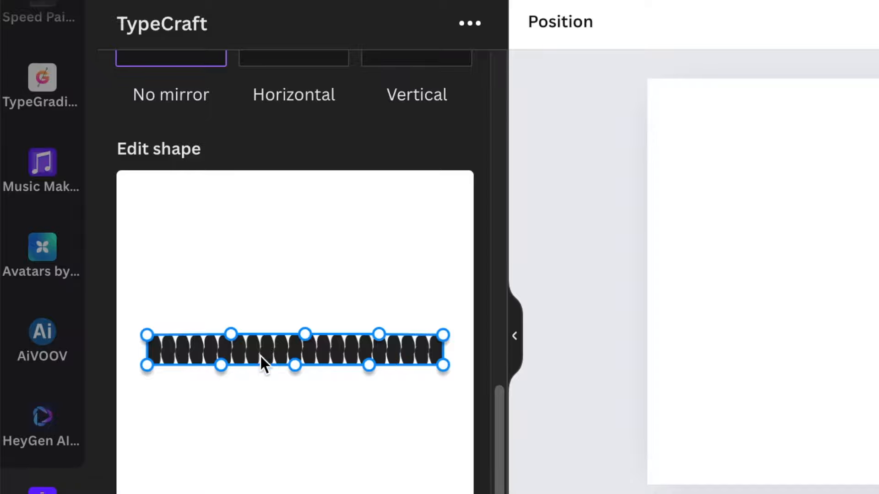
Set the TypeCraft text colour to a bright blue
scroll(280, 280, "up", 6)
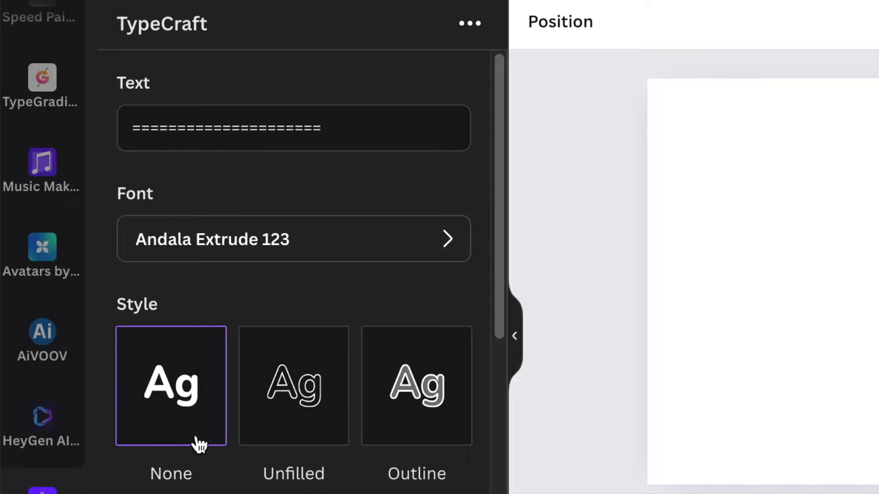
scroll(198, 444, "down", 4)
left_click(140, 405)
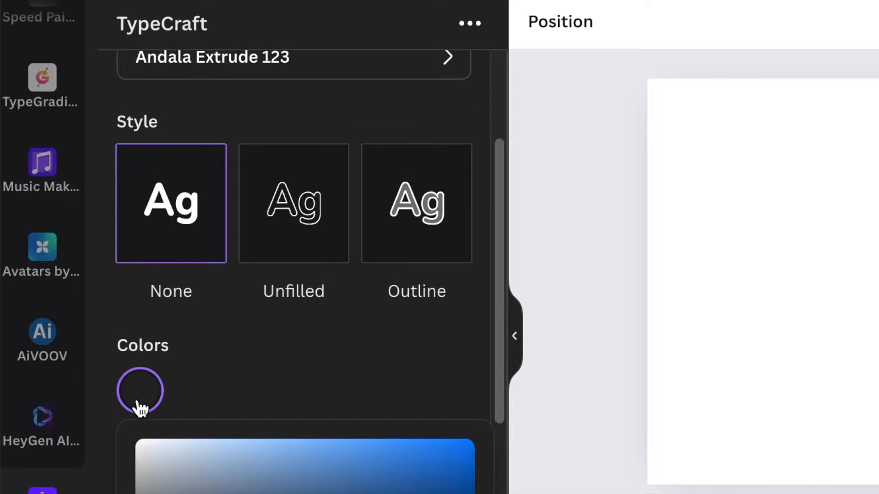
left_click_drag(201, 493, 290, 487)
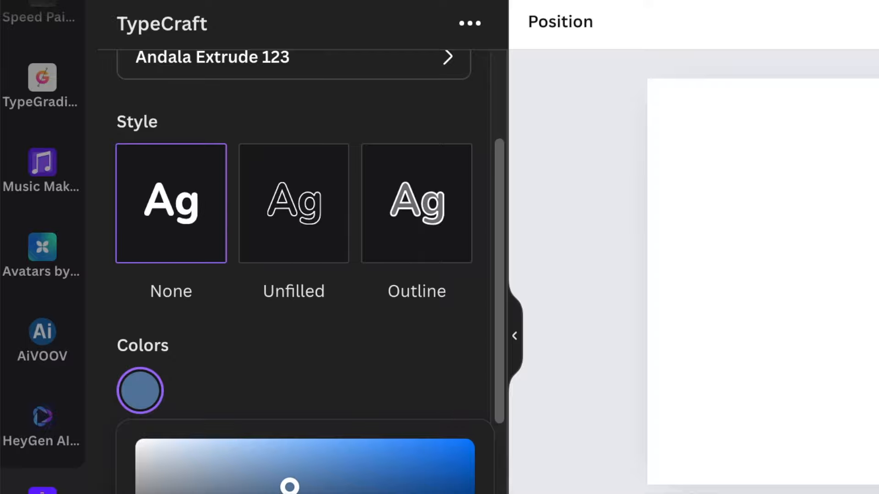
left_click_drag(457, 453, 436, 445)
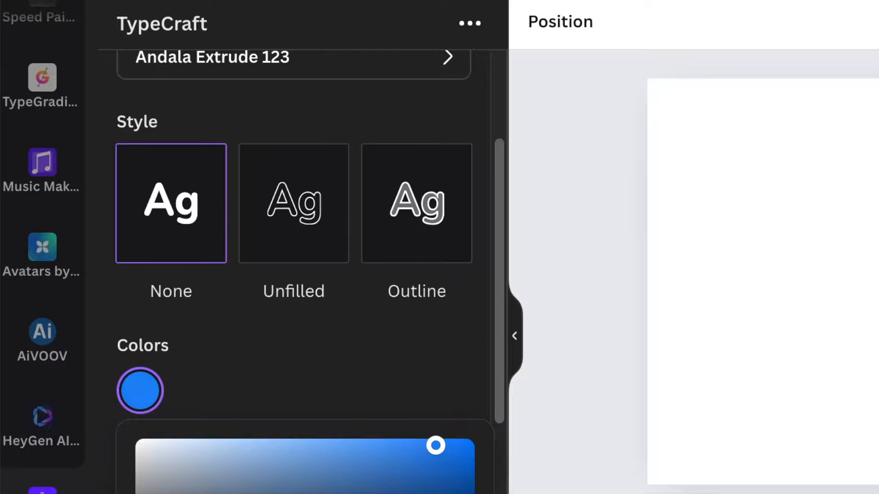
scroll(279, 414, "down", 1)
left_click(307, 366)
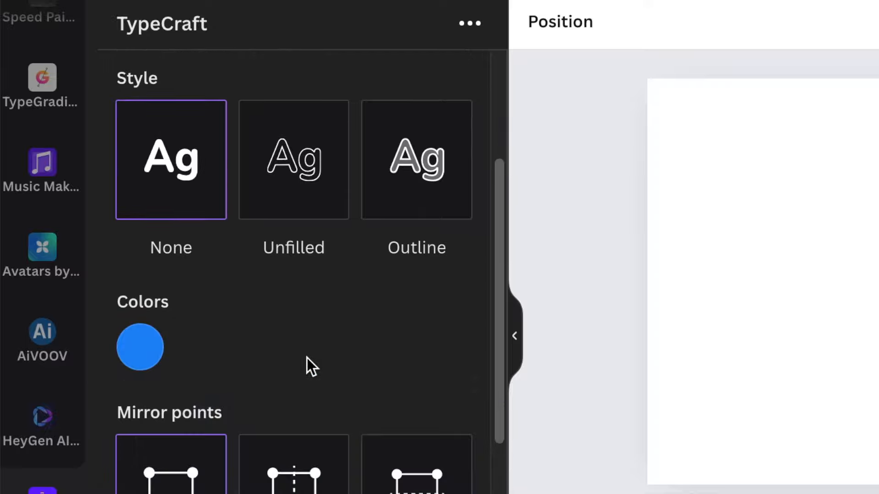
Add the blue TypeCraft element to the blank page of the design
scroll(309, 412, "down", 5)
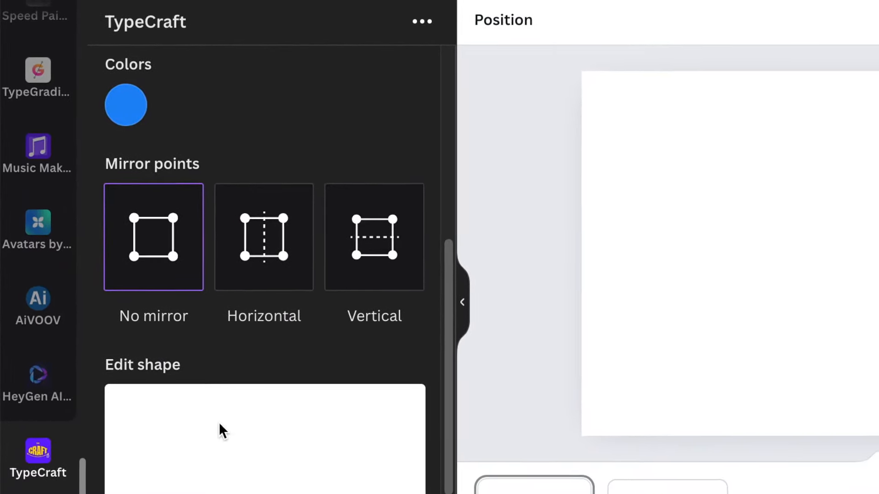
scroll(215, 419, "down", 5)
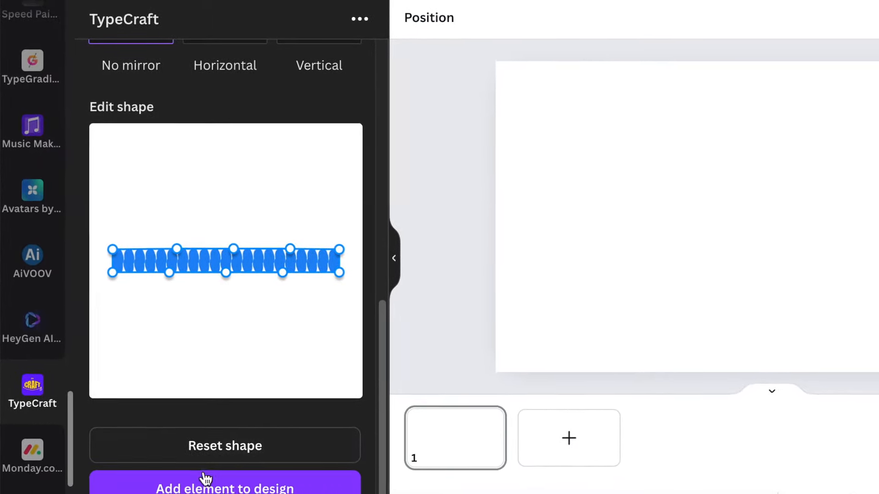
left_click(207, 478)
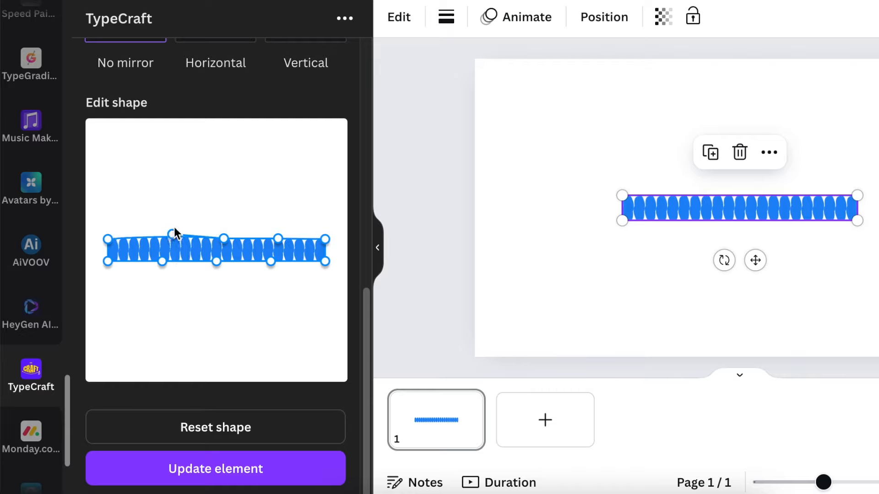
Warp the text shape into a rounded body by arching its upper edge and bulging its lower edge downward around the middle
left_click_drag(175, 229, 176, 194)
left_click_drag(224, 238, 230, 165)
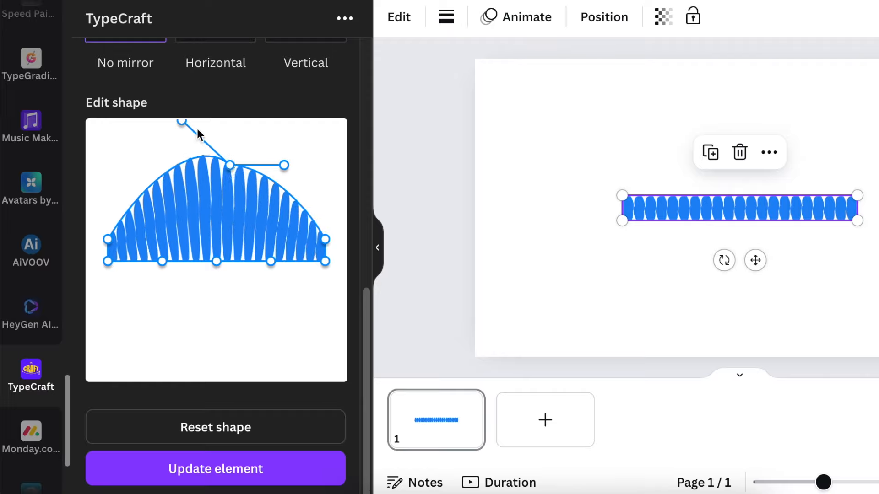
left_click_drag(181, 121, 141, 161)
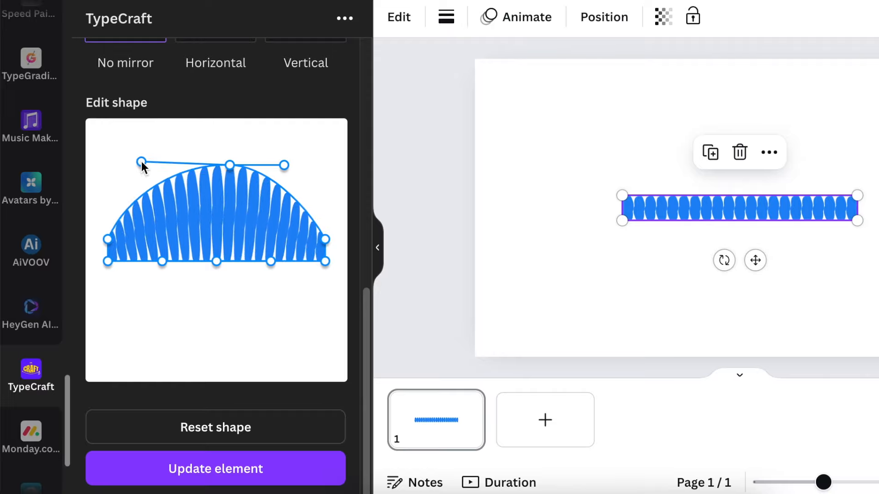
left_click_drag(234, 168, 221, 167)
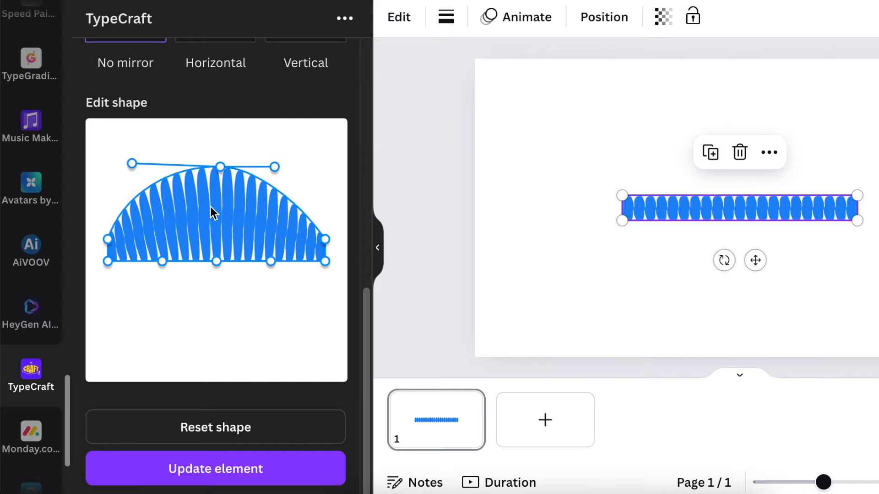
left_click_drag(216, 262, 219, 343)
Swap the two left corner points vertically so the shape's edges cross and form a flared fish tail
left_click_drag(108, 239, 106, 323)
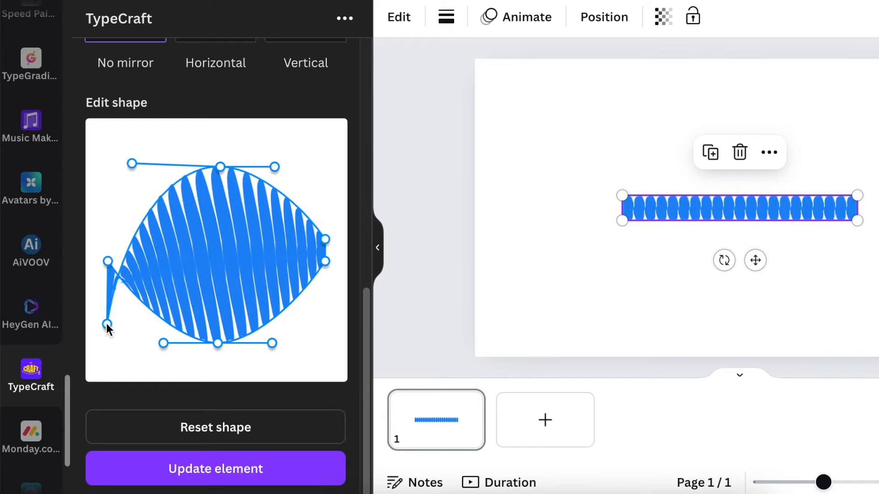
left_click_drag(109, 264, 99, 231)
left_click_drag(107, 323, 109, 320)
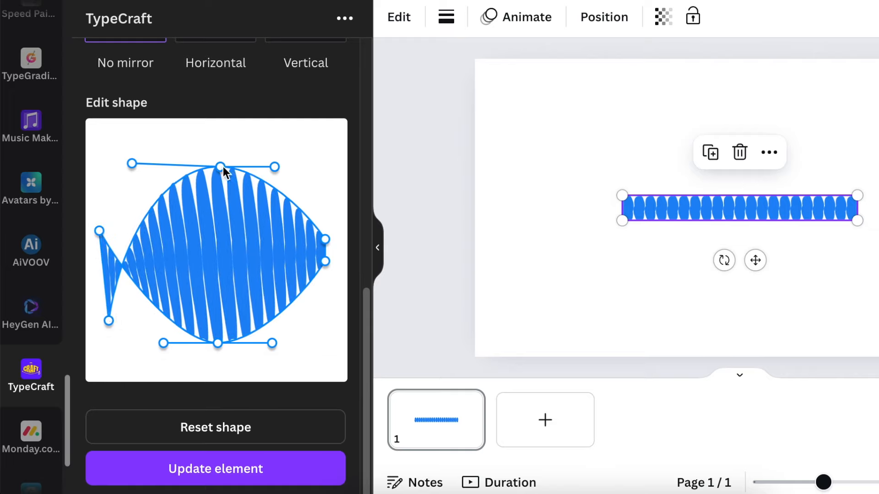
Slim the fish body by moving its upper and lower midpoints inward, and bring the two right corner points together into a pointed nose
left_click_drag(221, 166, 224, 184)
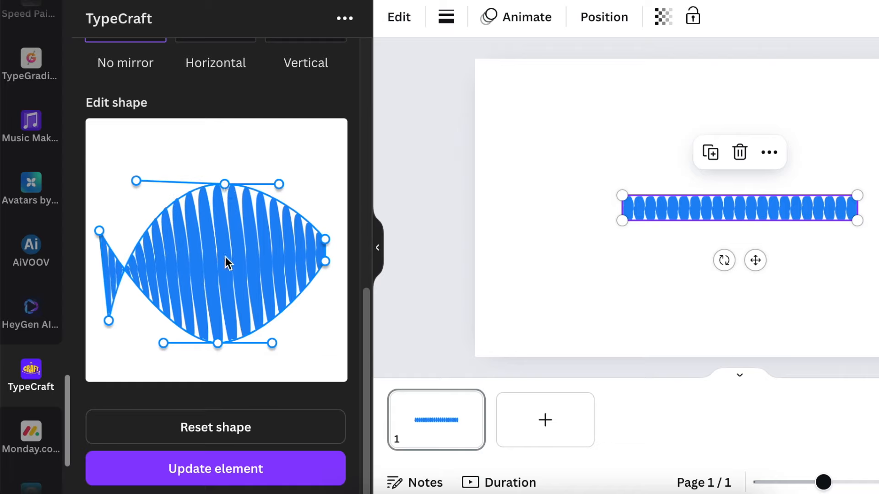
left_click_drag(213, 345, 218, 311)
left_click_drag(327, 262, 337, 270)
mouse_move(325, 239)
left_mouse_down()
mouse_move(336, 265)
mouse_move(333, 253)
left_mouse_up()
left_click_drag(220, 312, 220, 310)
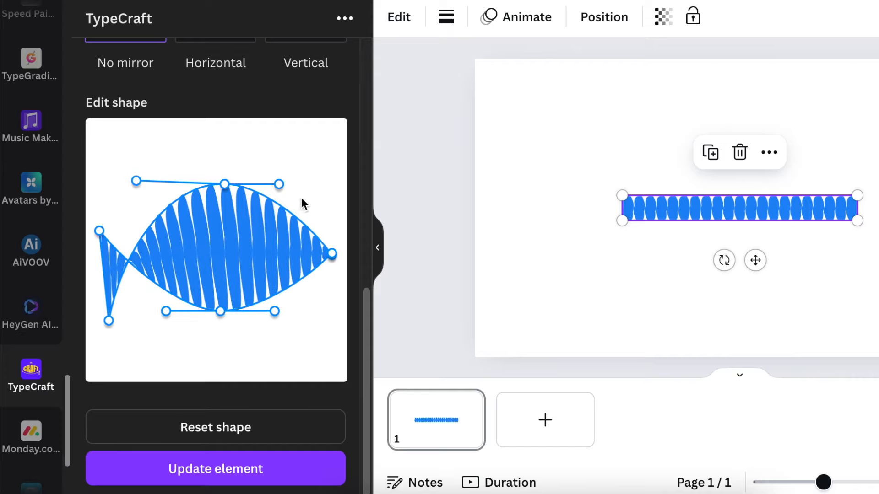
Refine the fish's body curves and tail corners in the shape editor, and update the element in the design
left_click_drag(280, 184, 289, 187)
left_click_drag(220, 312, 232, 308)
left_click_drag(286, 308, 292, 304)
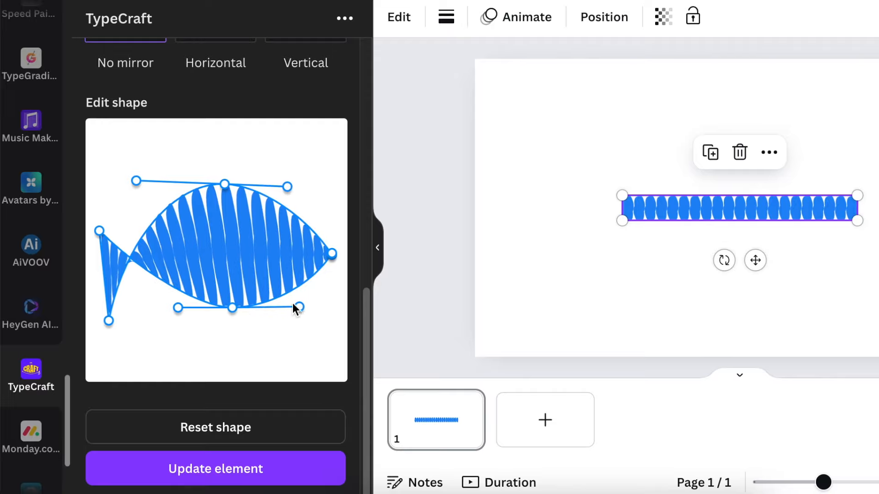
left_click_drag(100, 231, 94, 227)
left_click_drag(108, 321, 95, 314)
left_click_drag(232, 308, 221, 311)
mouse_move(224, 184)
left_mouse_down()
mouse_move(230, 205)
mouse_move(234, 198)
left_mouse_up()
left_click_drag(222, 312, 229, 310)
left_click(222, 470)
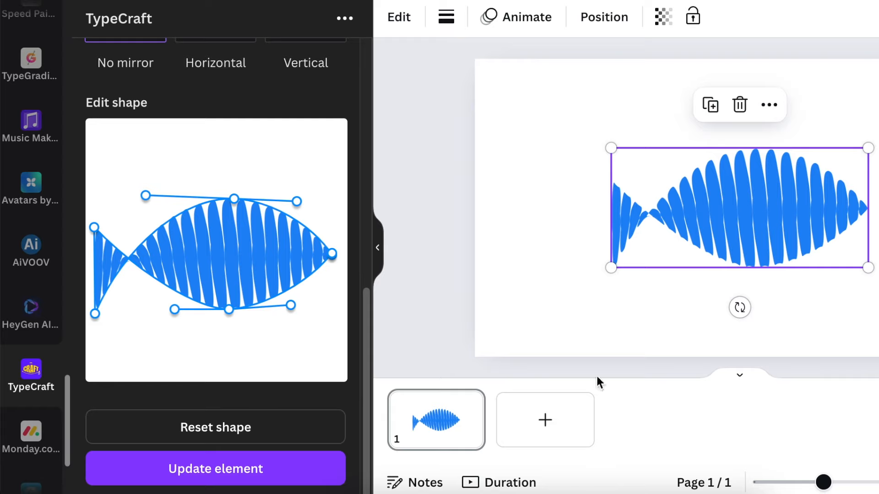
Nudge the two tail points, update the element, and rotate the fish counter-clockwise so its head tilts upward
left_click_drag(94, 228, 93, 224)
left_click_drag(95, 312, 95, 308)
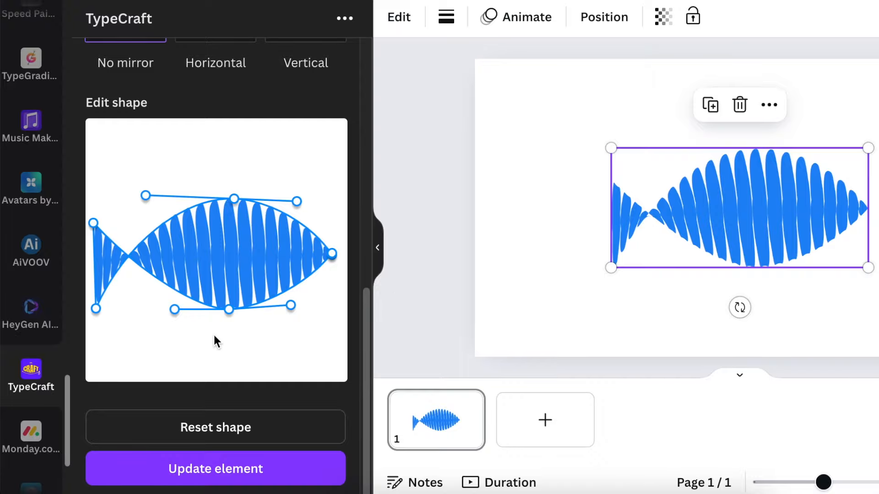
left_click(259, 470)
left_click_drag(739, 307, 594, 286)
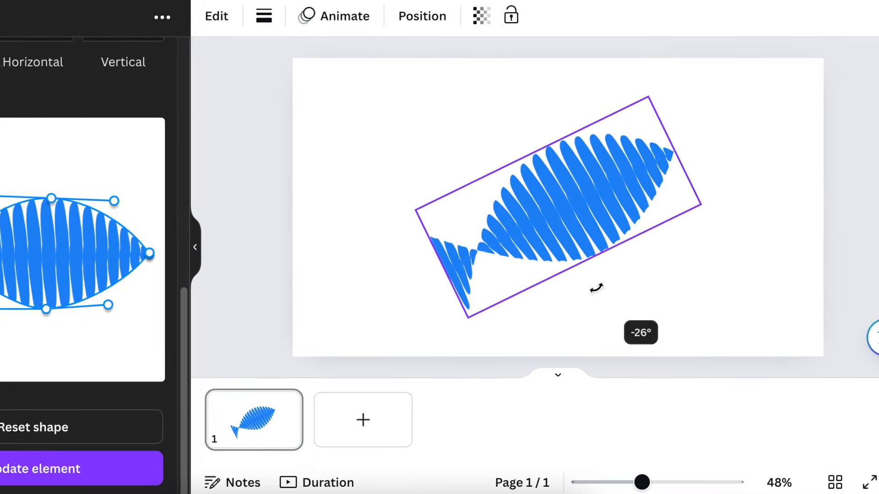
left_click(421, 312)
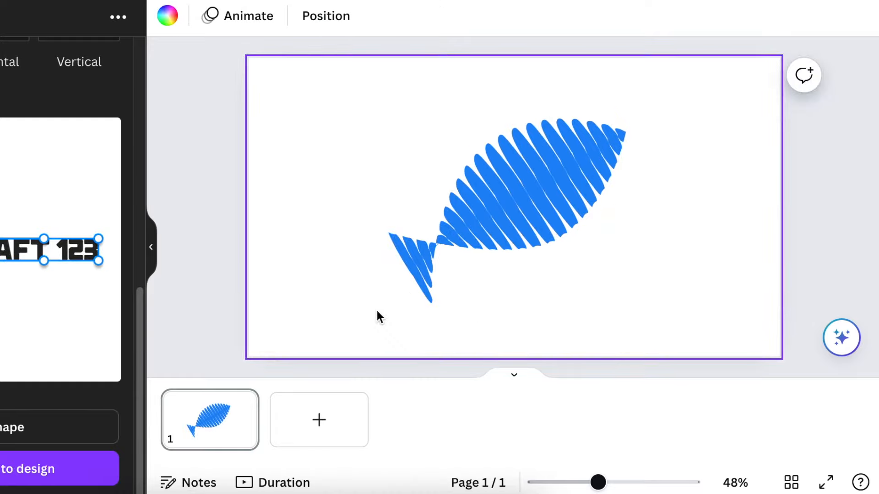
Add a rectangle and resize it into a tall, narrow vertical bar to the lower right of the fish
key("r")
left_click_drag(525, 219, 649, 269)
mouse_move(644, 230)
left_mouse_down()
mouse_move(638, 236)
mouse_move(637, 215)
left_mouse_up()
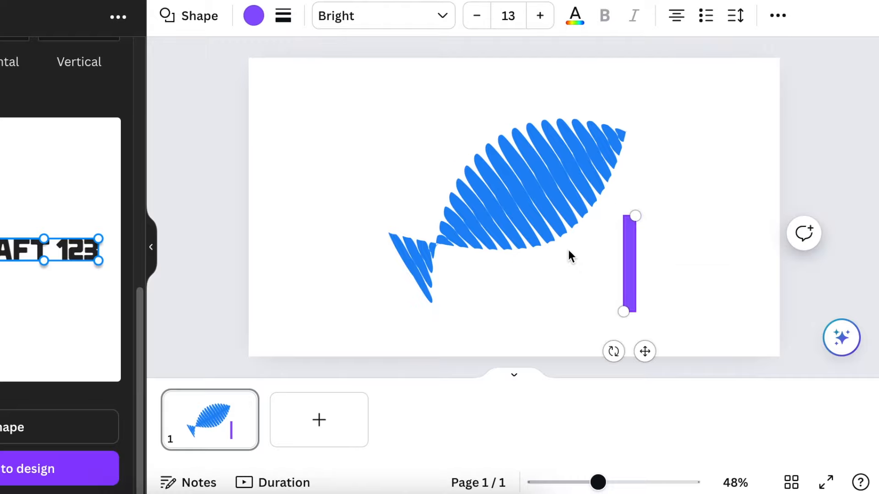
left_click_drag(624, 312, 618, 327)
Give the bar a yellow fill and a thin solid black border, and narrow it slightly
left_click(248, 14)
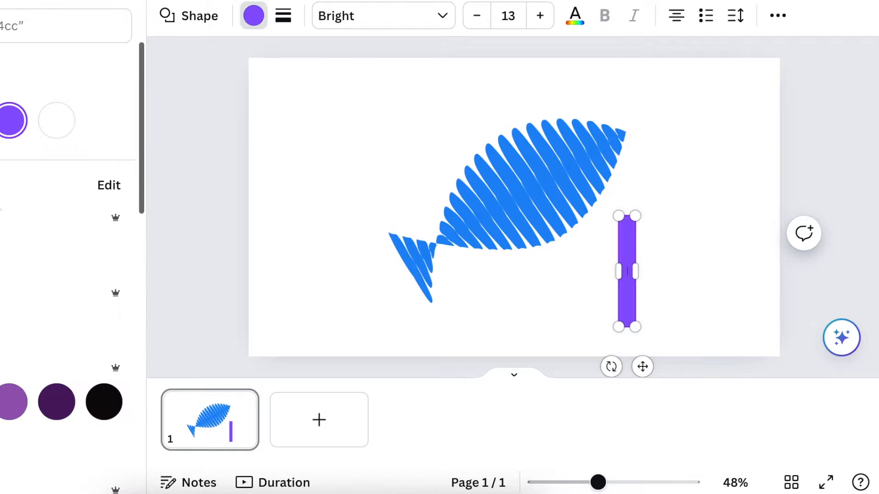
left_click(283, 17)
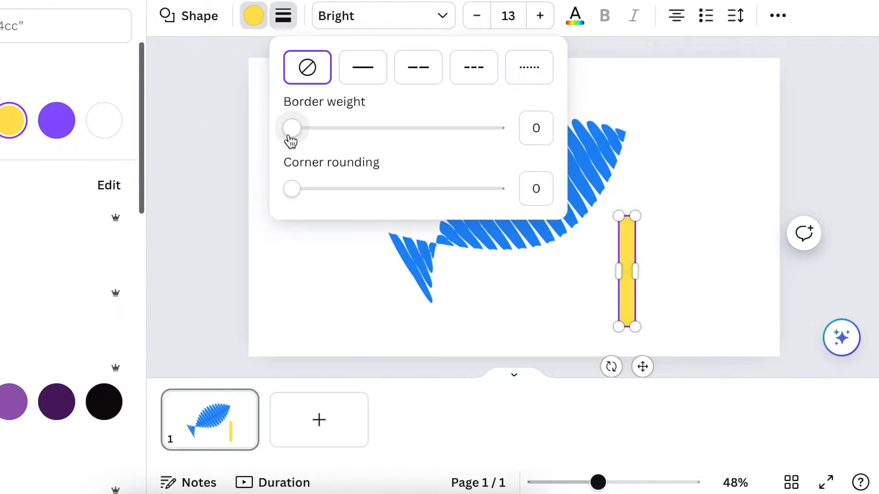
mouse_move(289, 134)
left_mouse_down()
mouse_move(329, 132)
mouse_move(304, 133)
left_mouse_up()
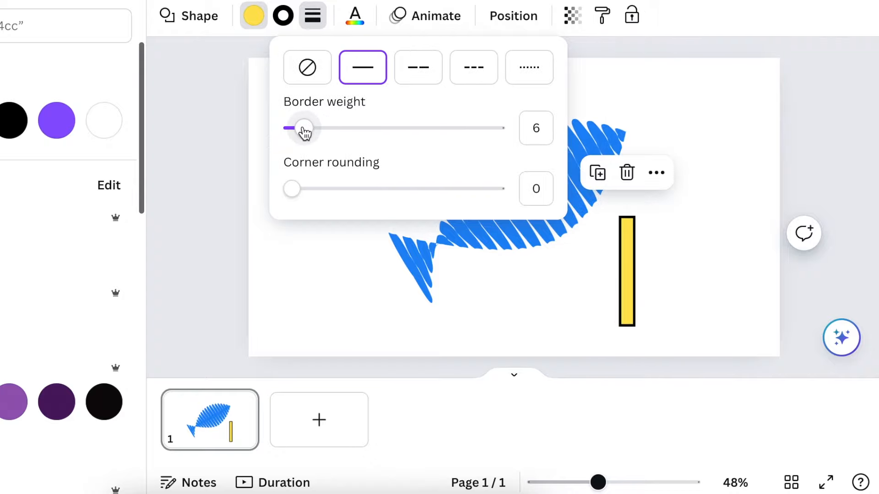
left_click(628, 280)
left_click_drag(634, 216, 633, 216)
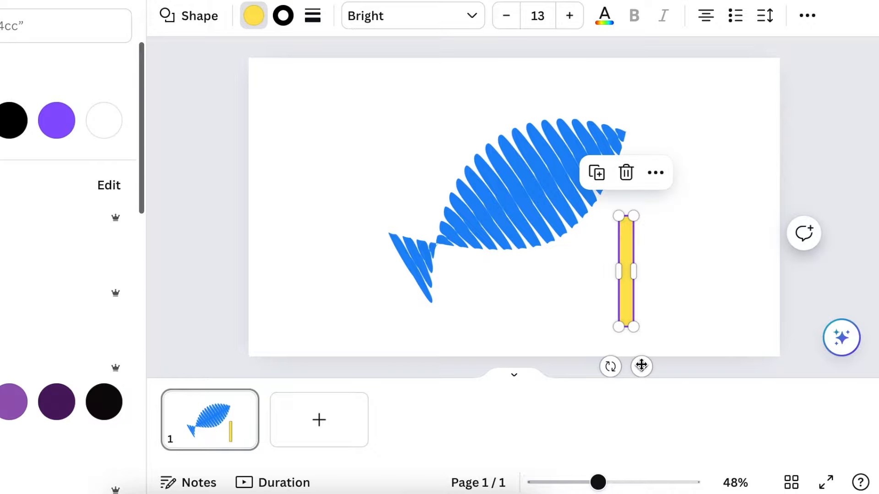
Duplicate the yellow bar repeatedly and arrange the copies at varied tilts as an overlapping bundle across the fish's middle
left_click_drag(609, 330, 603, 293)
left_click(482, 91)
left_click(485, 92)
left_click(503, 62)
left_click_drag(628, 278, 616, 273)
left_click(522, 89)
left_click_drag(609, 317, 573, 274)
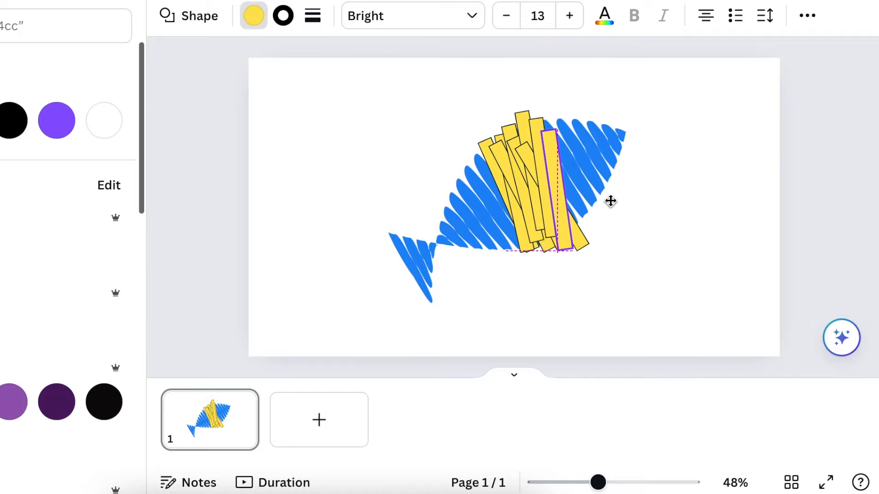
left_click(684, 286)
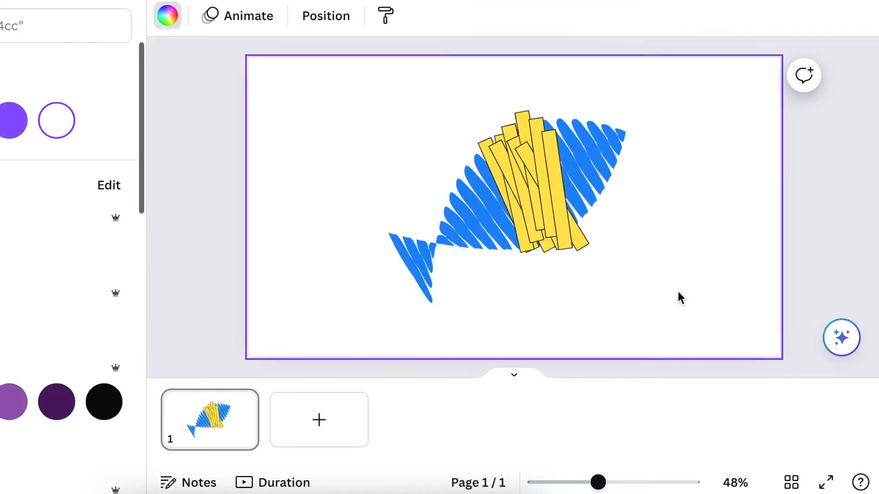
Add a small circle, fill it white, and place it on the fish's head as an eye
key("c")
left_click_drag(559, 163, 497, 242)
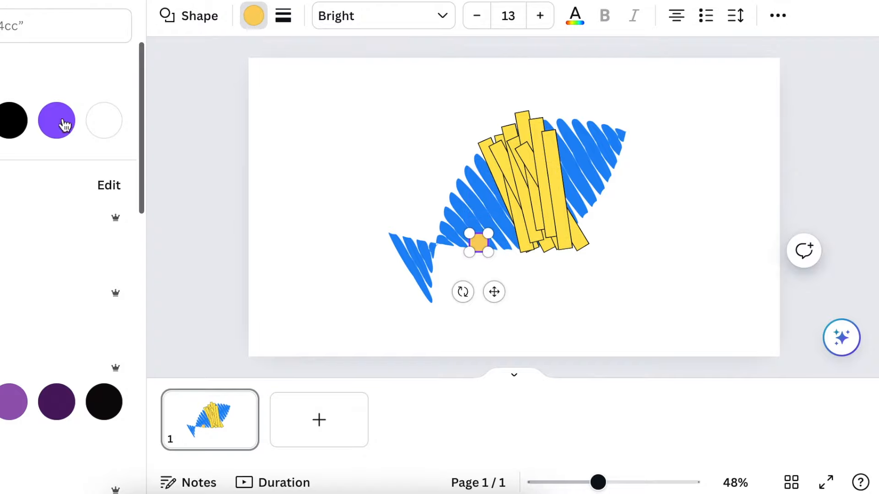
left_click(107, 127)
left_click_drag(498, 294, 604, 193)
left_click_drag(598, 143, 591, 142)
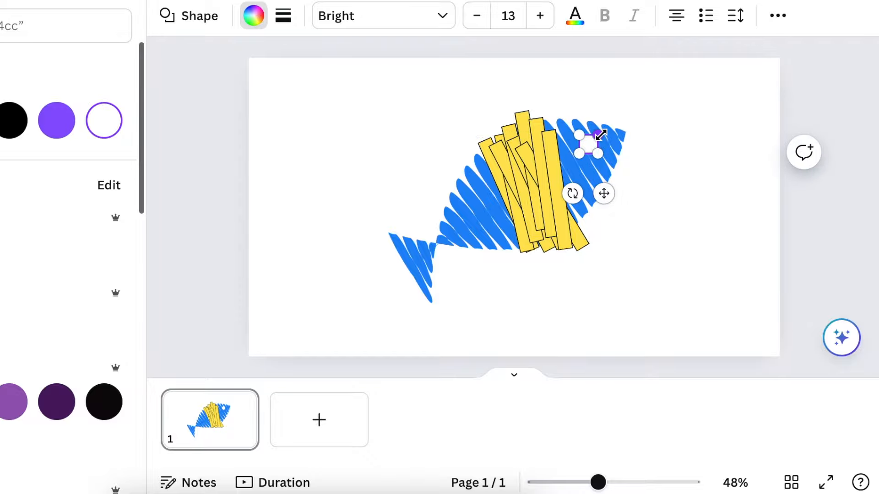
left_click(685, 229)
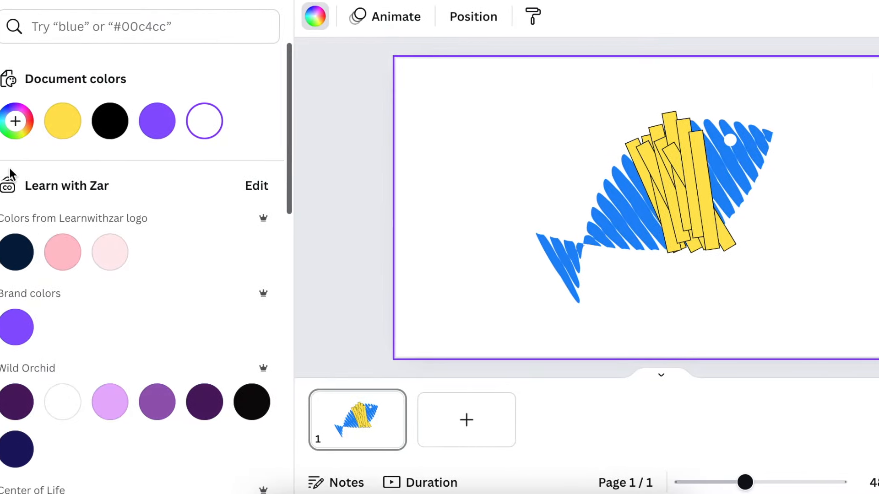
Add the Arrow Block 2 Right shape to the design and fill it white
left_click(20, 107)
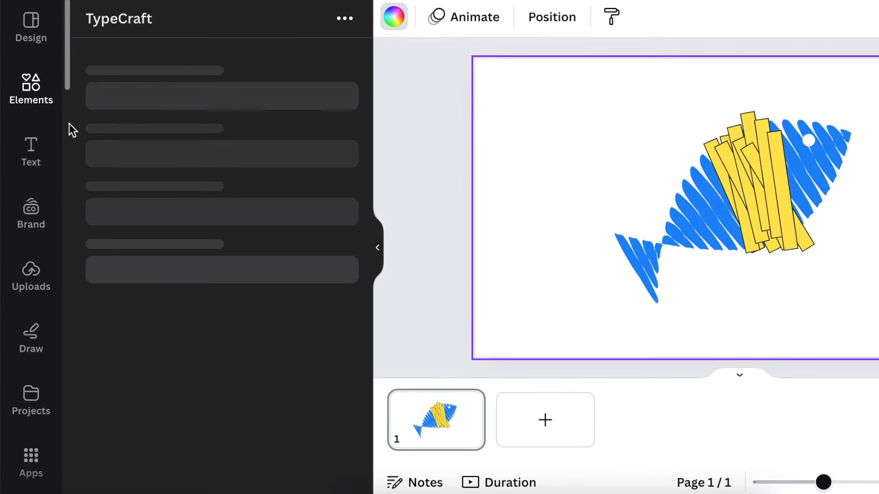
mouse_move(156, 188)
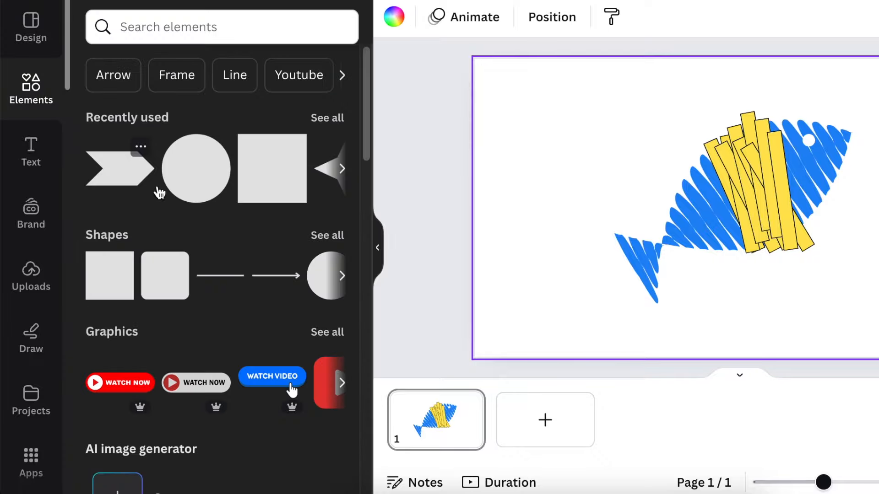
left_click(139, 149)
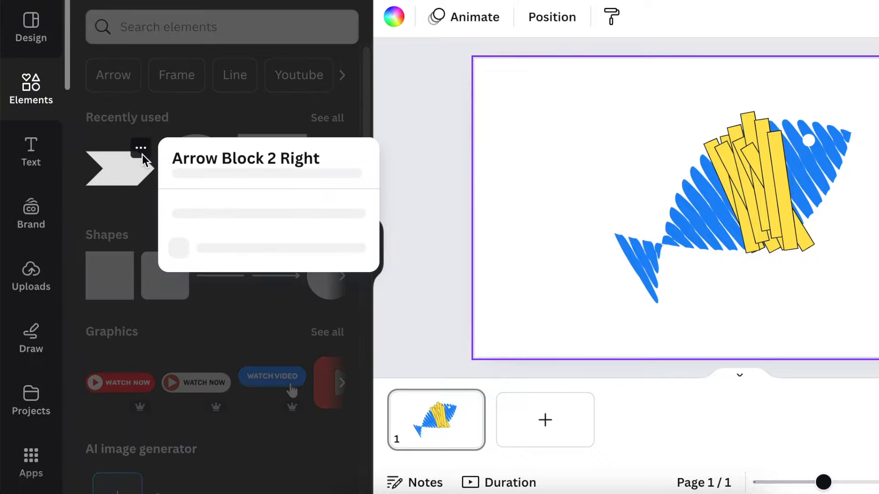
left_click(111, 180)
left_click(113, 181)
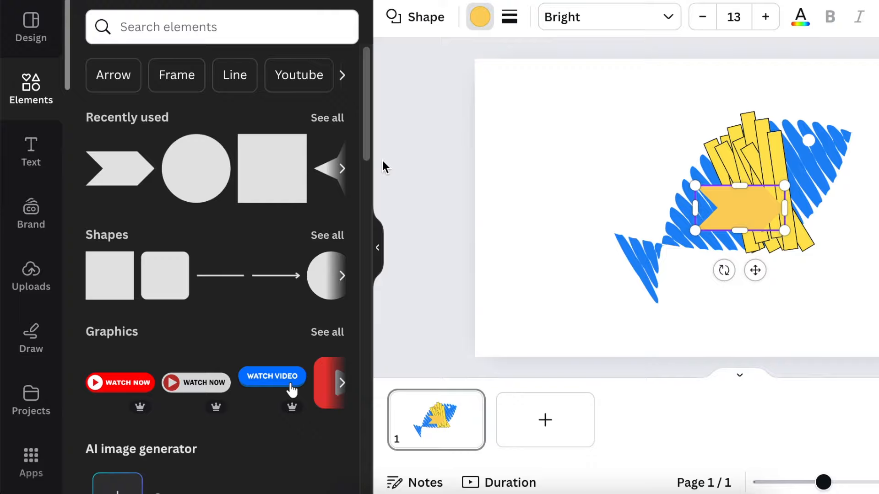
left_click(476, 18)
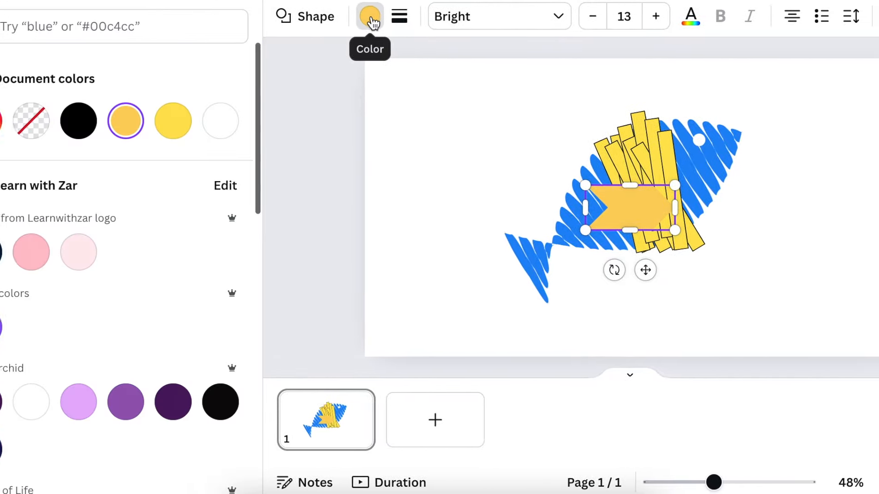
left_click(220, 121)
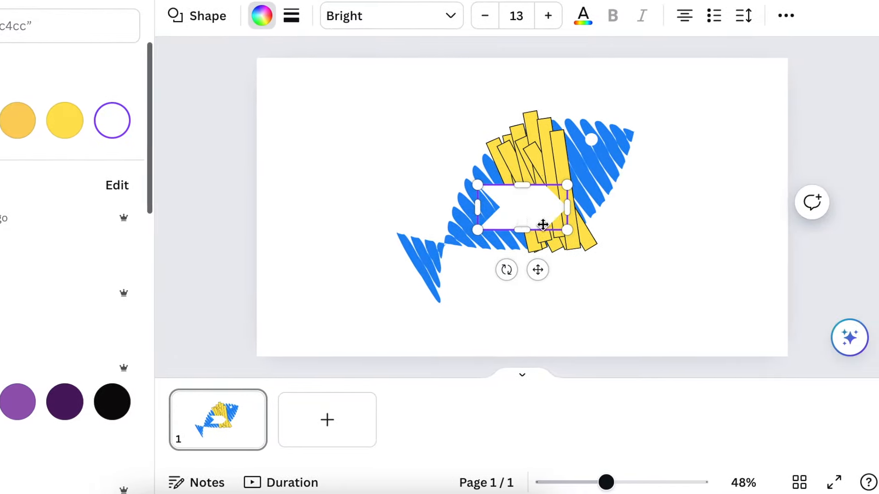
Shrink the white arrow to a thin sliver, rotate it, and place it at the fish's snout as a mouth
left_click_drag(637, 224, 771, 227)
left_click_drag(763, 188, 763, 224)
left_click_drag(747, 274, 759, 276)
left_click_drag(763, 229, 740, 149)
scroll(631, 112, "up", 5)
left_click_drag(609, 206, 612, 220)
scroll(612, 215, "down", 5)
left_click(649, 183)
left_click_drag(623, 155, 639, 147)
left_click_drag(555, 179, 566, 182)
left_click(677, 270)
left_click(639, 132)
left_click(656, 342)
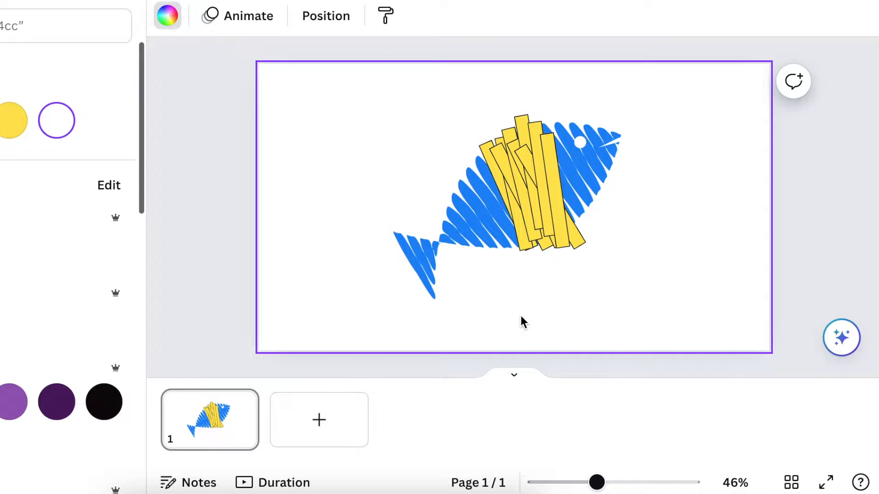
Add a text box reading "Fish & Chips", enlarge it to size 71.9, and place it below the fish
key("t")
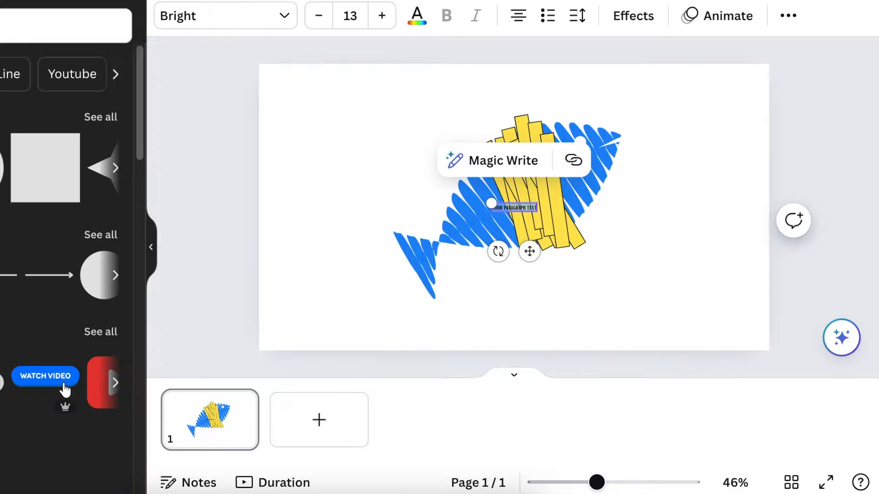
left_click_drag(486, 203, 281, 200)
left_click_drag(428, 252, 595, 354)
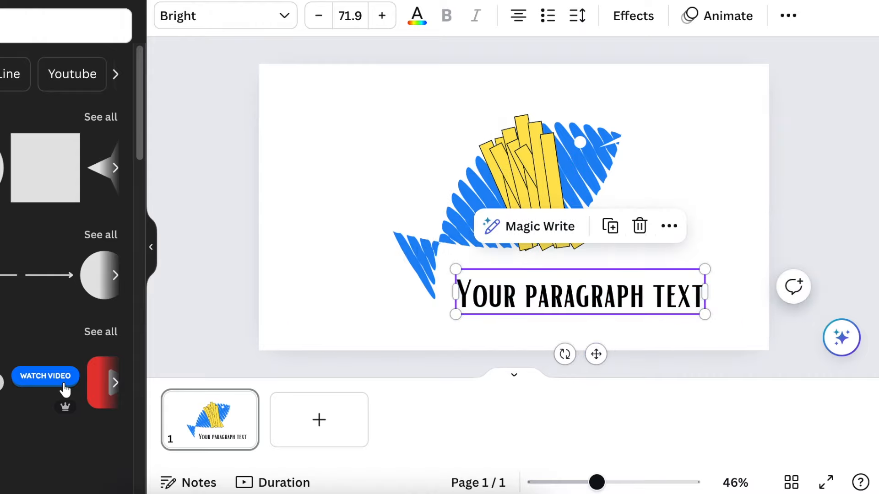
double_click(507, 304)
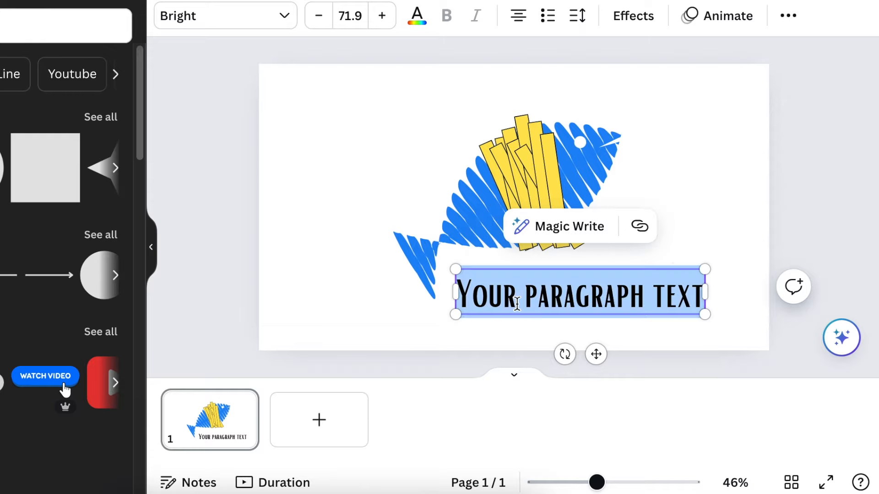
type("Fish & Chips")
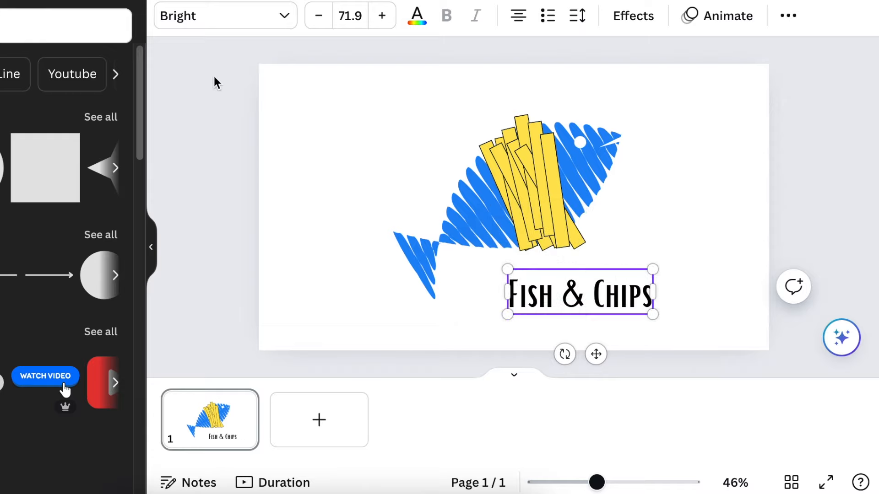
Change the font of the "Fish & Chips" text to Agrandir
left_click(237, 14)
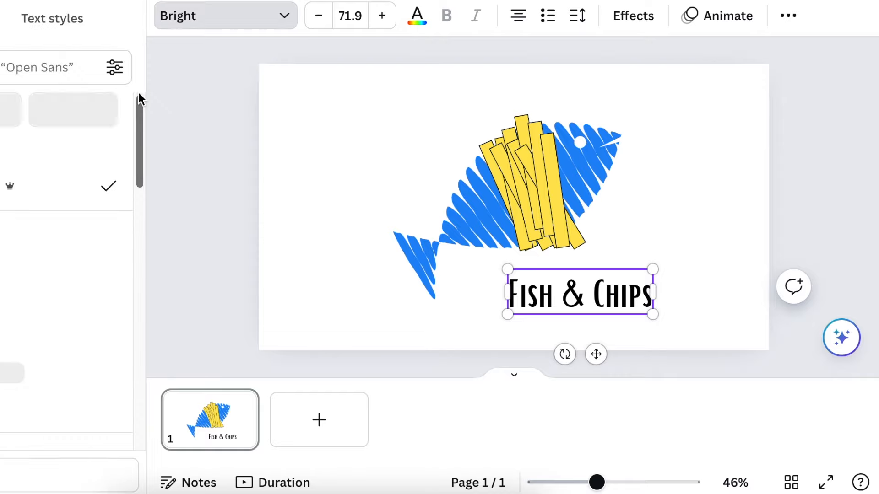
left_click(64, 268)
scroll(64, 293, "down", 3)
left_click(64, 323)
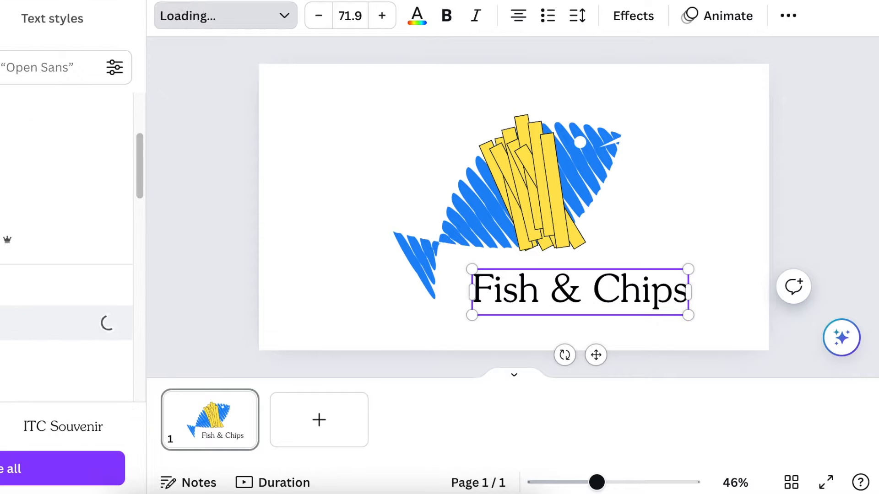
Colour the "Fish & Chips" text yellow, enlarge it to size 87.5, and apply the Splice effect
left_click(417, 18)
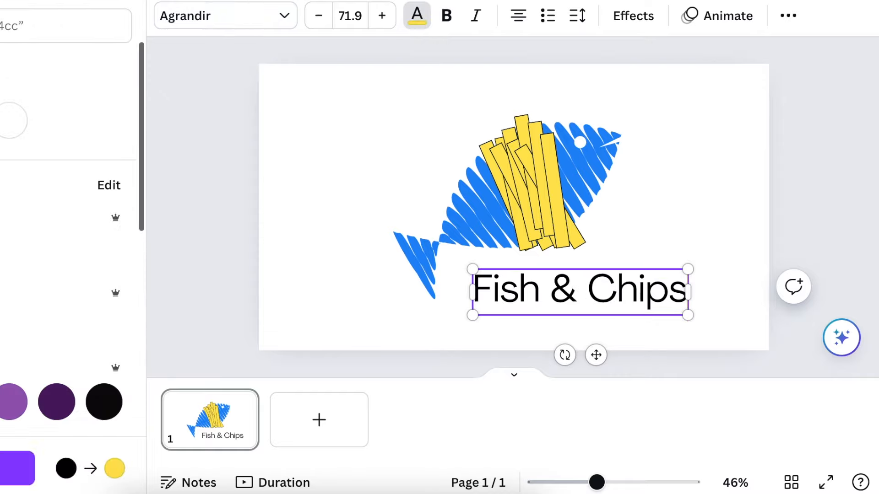
left_click(18, 468)
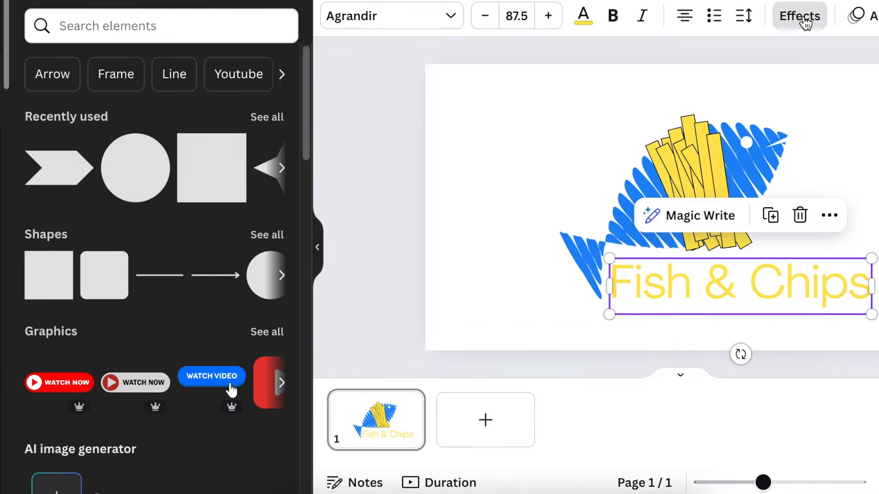
left_click(804, 22)
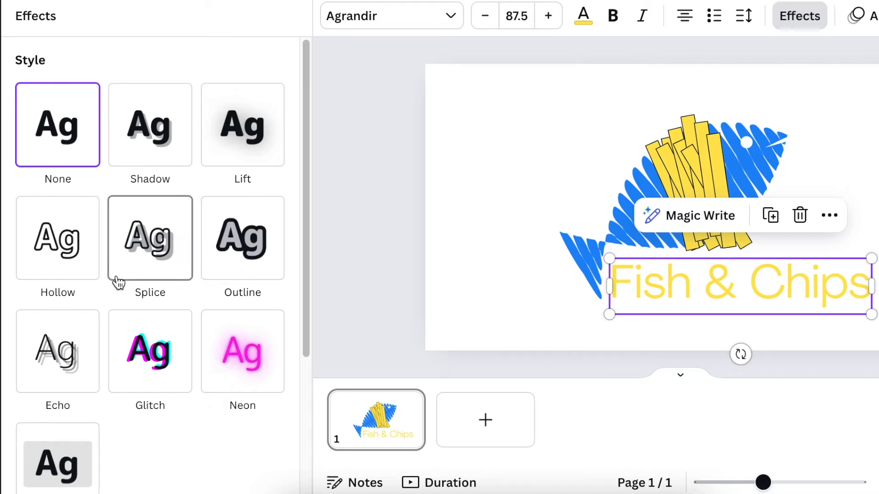
left_click(152, 246)
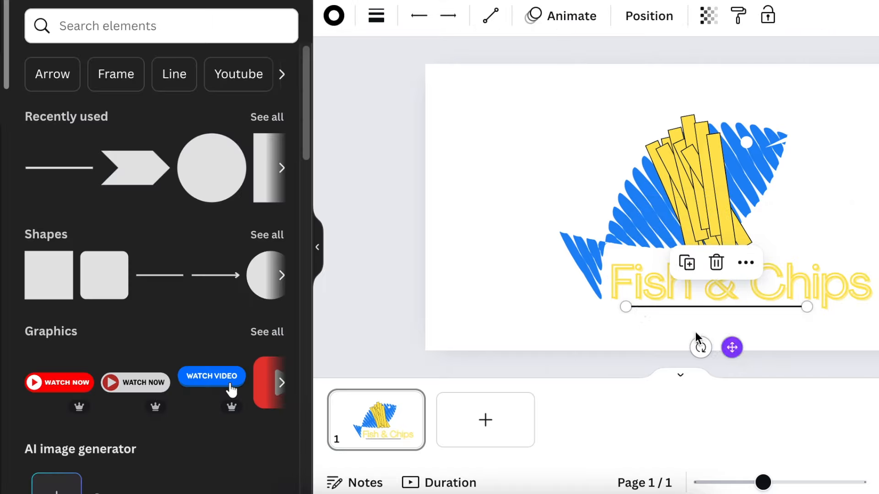
Underline the "Fish & Chips" text with a solid yellow line of weight 10 with rounded end points
left_click(376, 19)
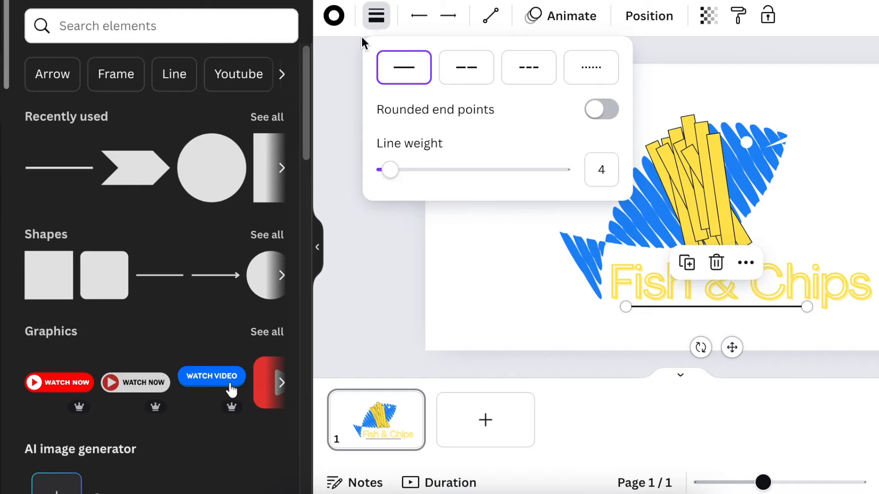
left_click(375, 18)
left_click(338, 18)
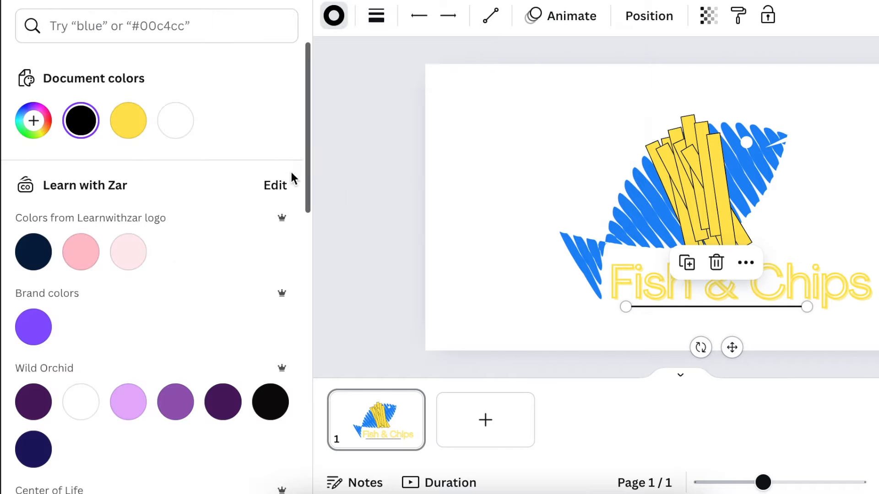
left_click(128, 120)
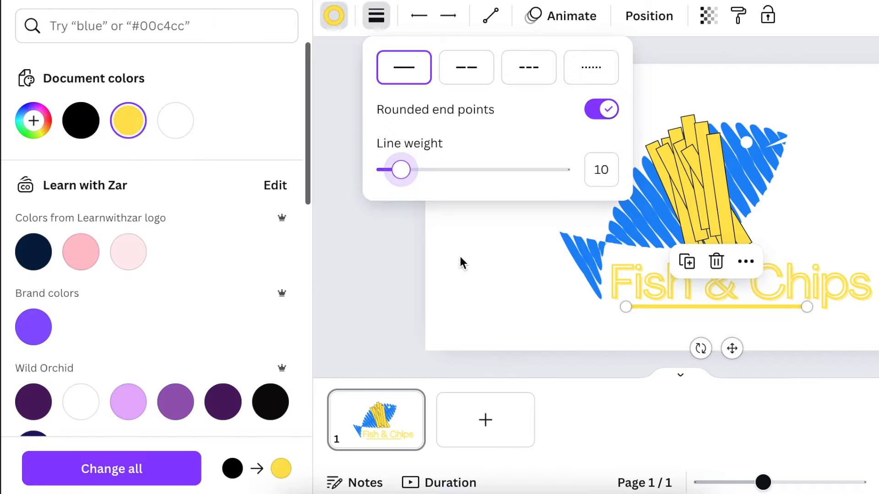
left_click(458, 265)
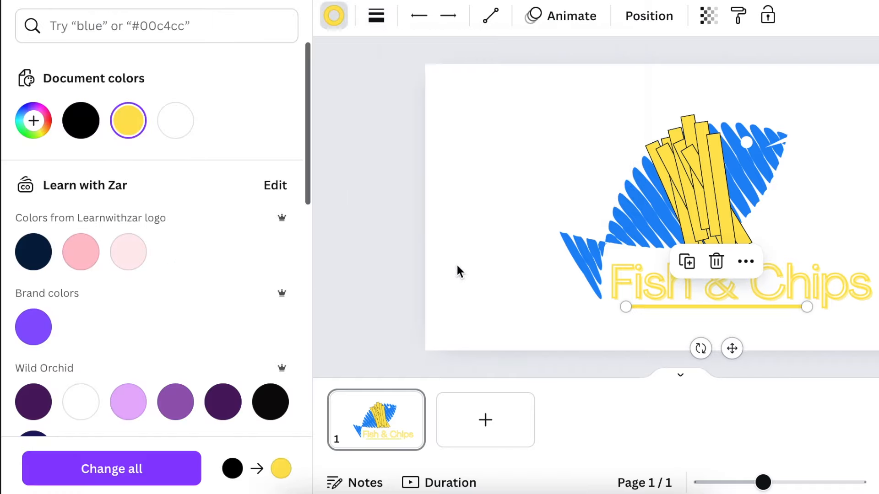
left_click(460, 313)
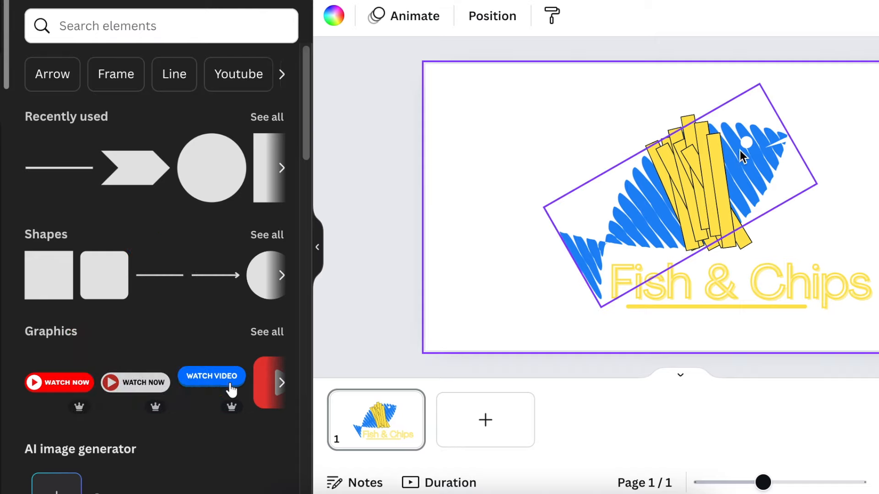
Download the design as a PNG with a transparent background
left_click(751, 159)
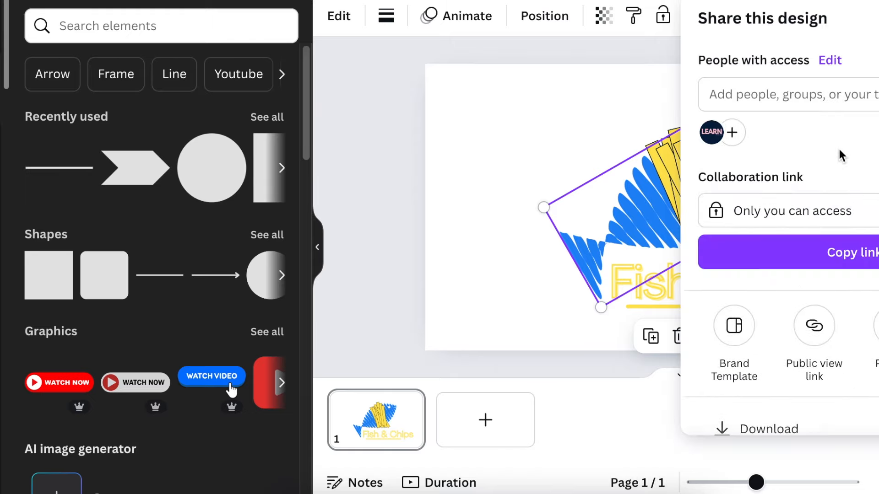
scroll(839, 170, "down", 3)
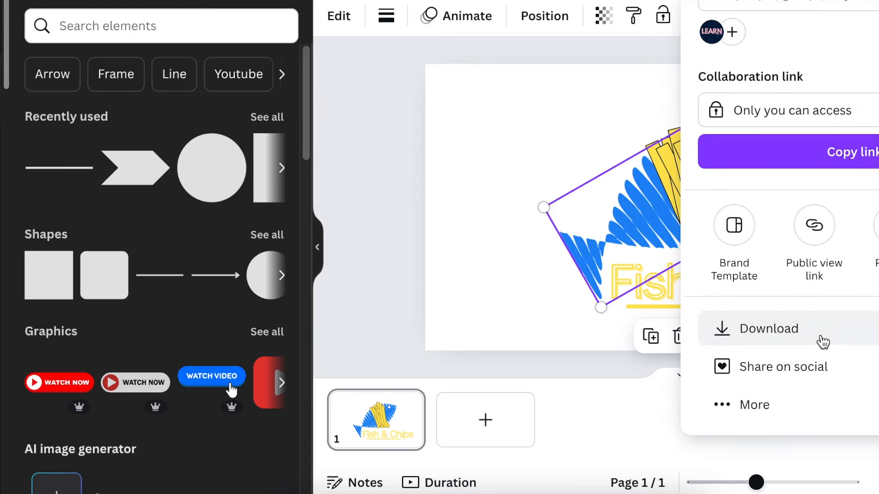
left_click(823, 340)
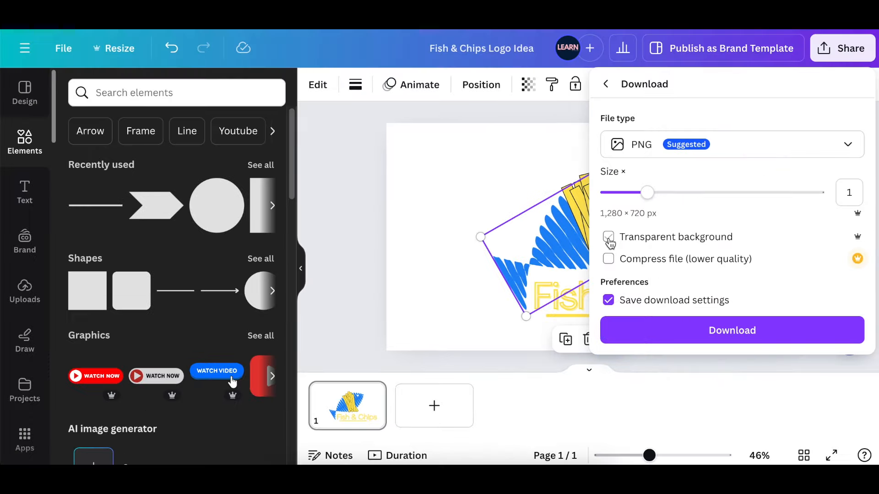
left_click(705, 208)
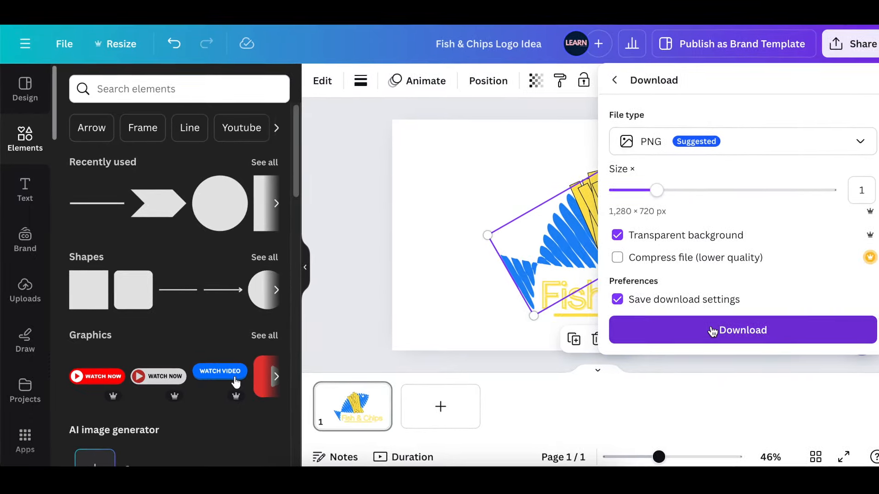
left_click(712, 332)
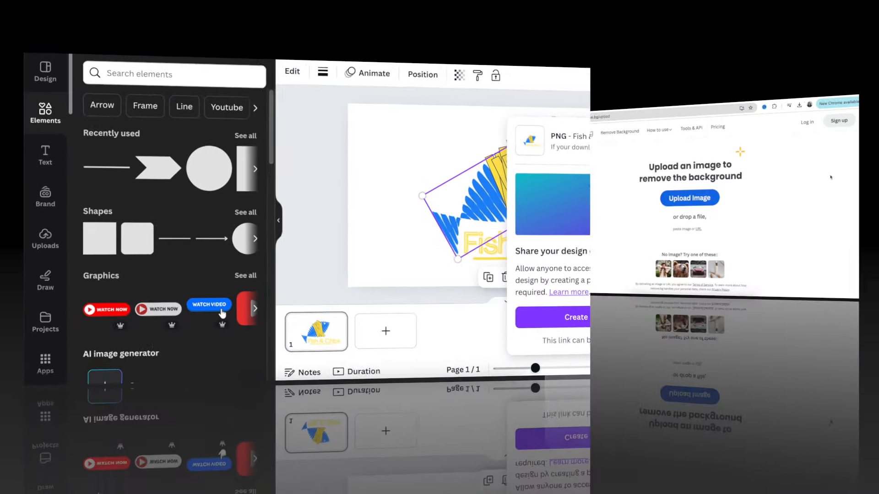
Switch to remove.bg, upload the exported Fish & Chips Logo Idea PNG from the recent downloads, and download the standard-resolution cutout
left_click(799, 105)
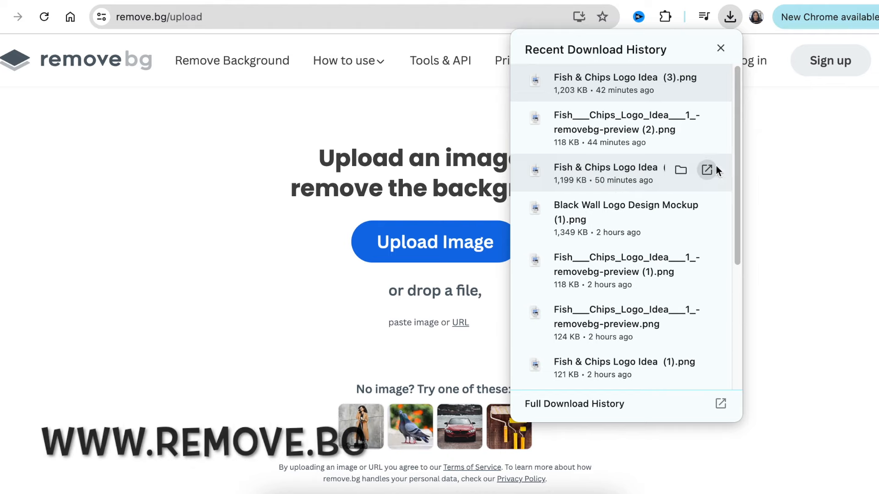
left_click_drag(737, 177, 753, 311)
left_click_drag(606, 302, 301, 243)
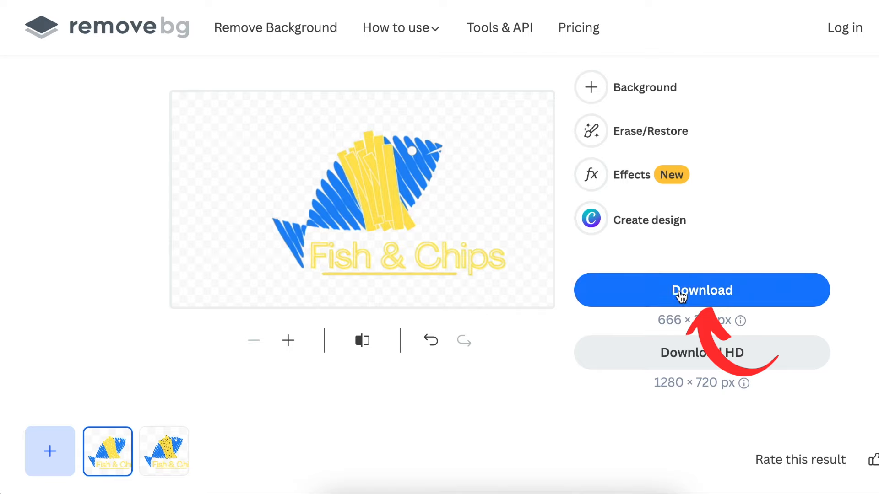
left_click(680, 295)
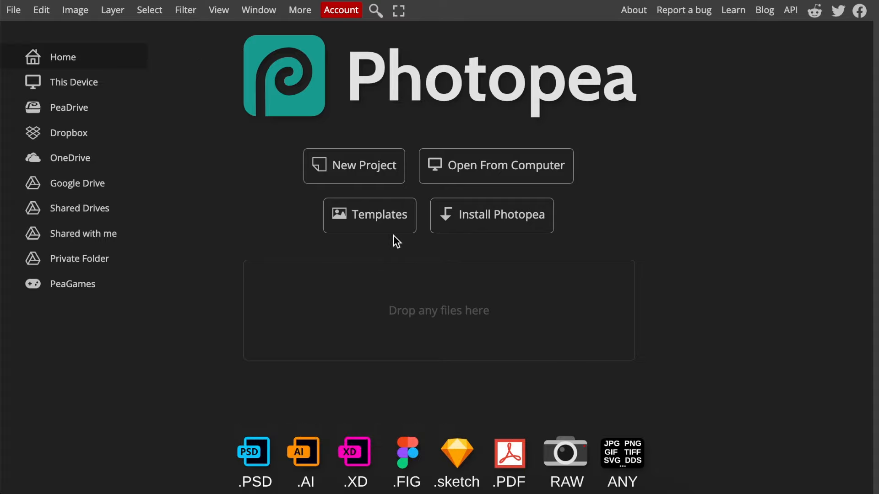
Open the Black Wall 3D Logo Mockup from the Photopea templates as a project
left_click(376, 224)
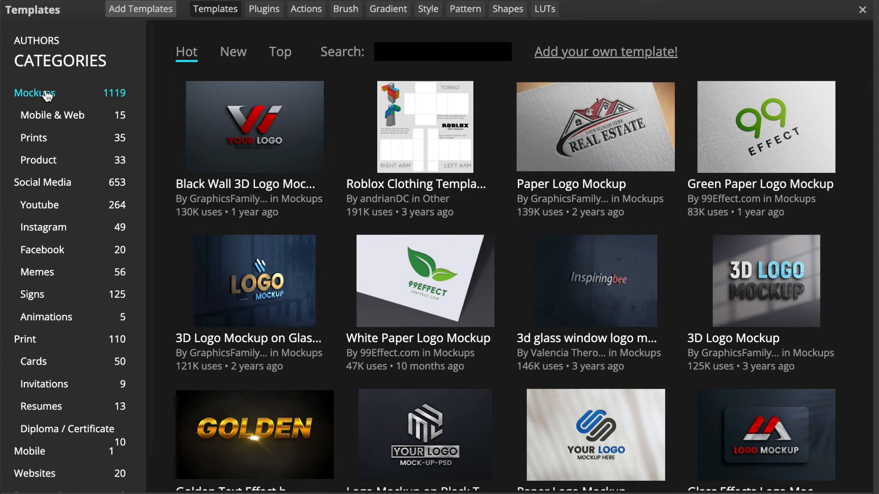
left_click(209, 185)
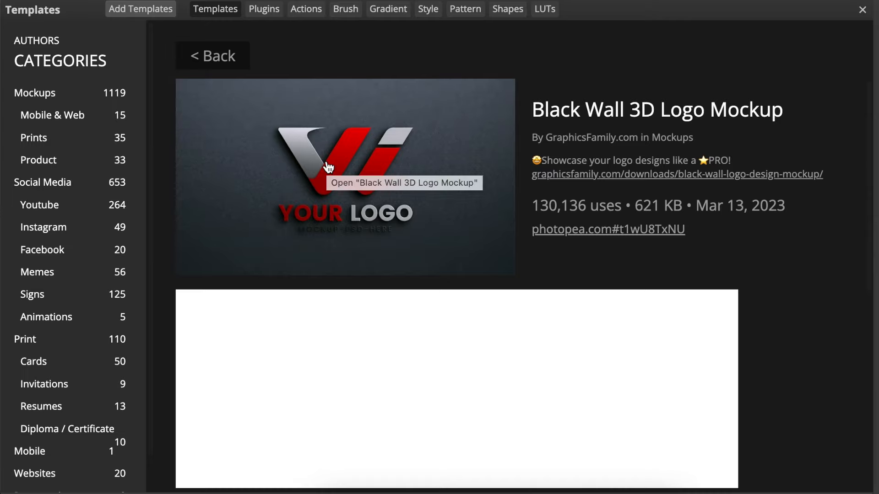
left_click(600, 233)
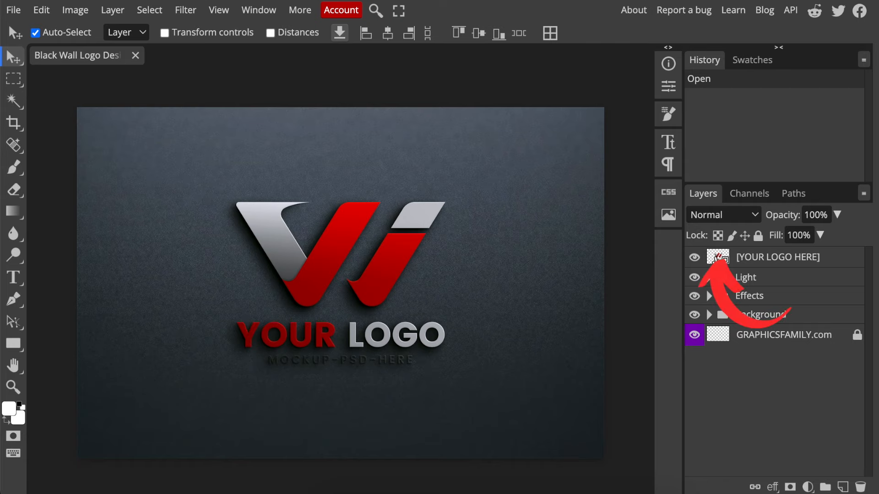
Open the contents of the [YOUR LOGO HERE] smart object and hide its Graphicsfamily 1 placeholder layer
left_click(716, 257)
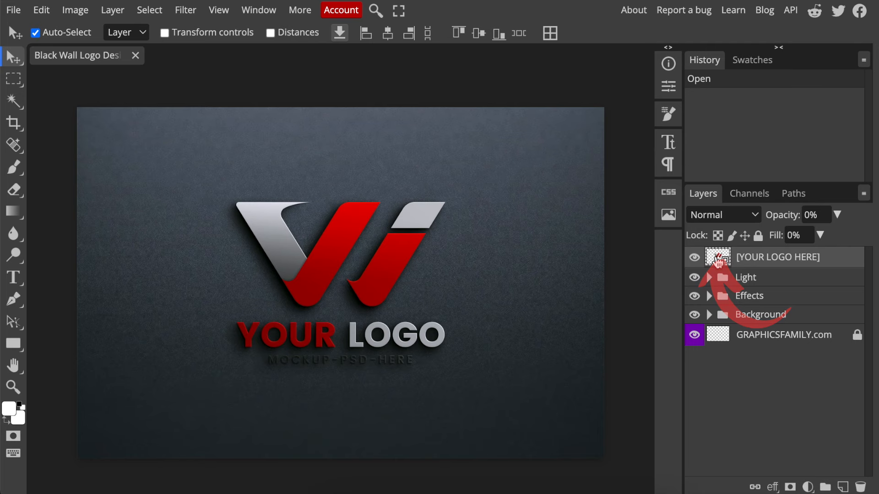
double_click(717, 258)
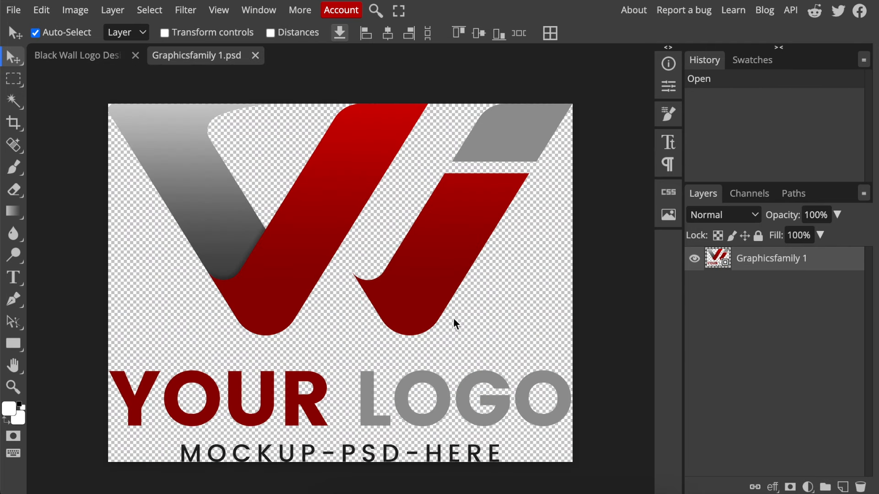
left_click(694, 258)
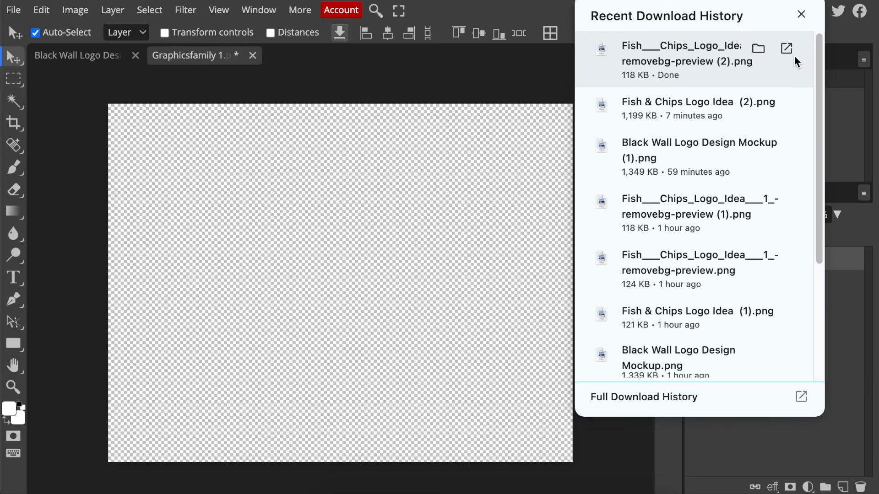
Place the latest removebg-preview Fish & Chips cutout from the recent downloads, scaled to 277.16% across the canvas, and save the smart object
left_click_drag(690, 65, 296, 285)
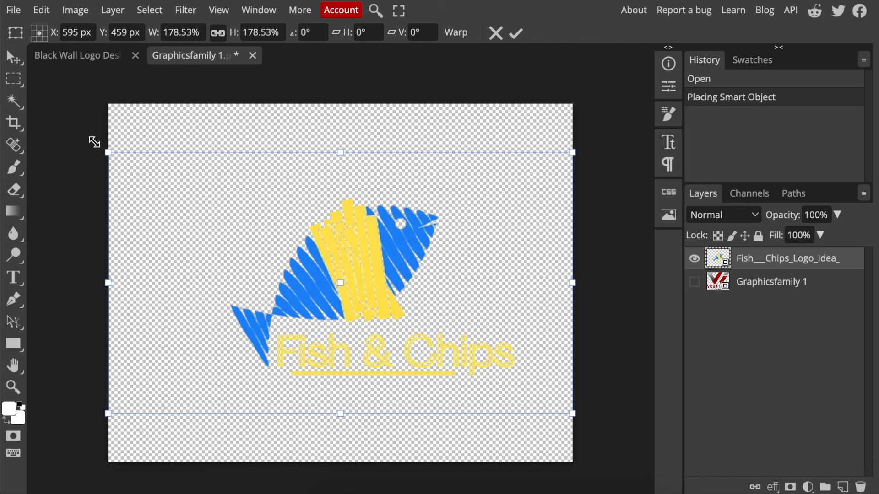
left_click_drag(108, 152, 5, 87)
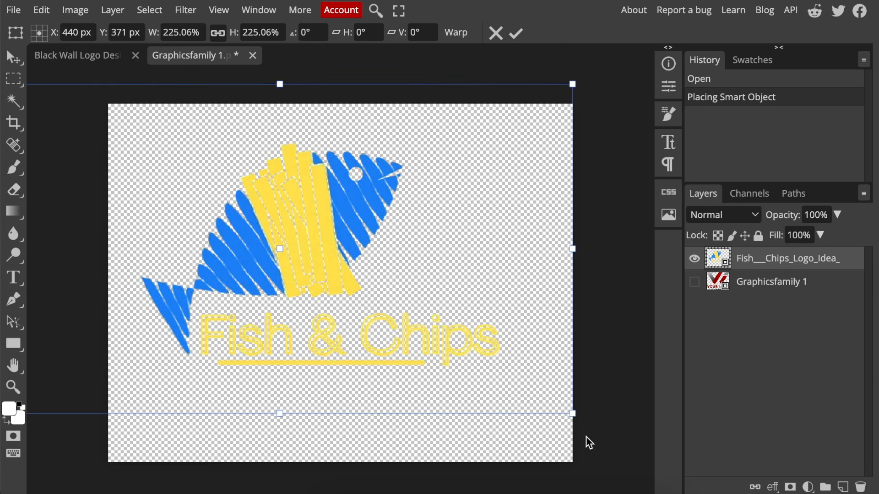
left_click_drag(576, 415, 660, 478)
left_click_drag(506, 406, 441, 398)
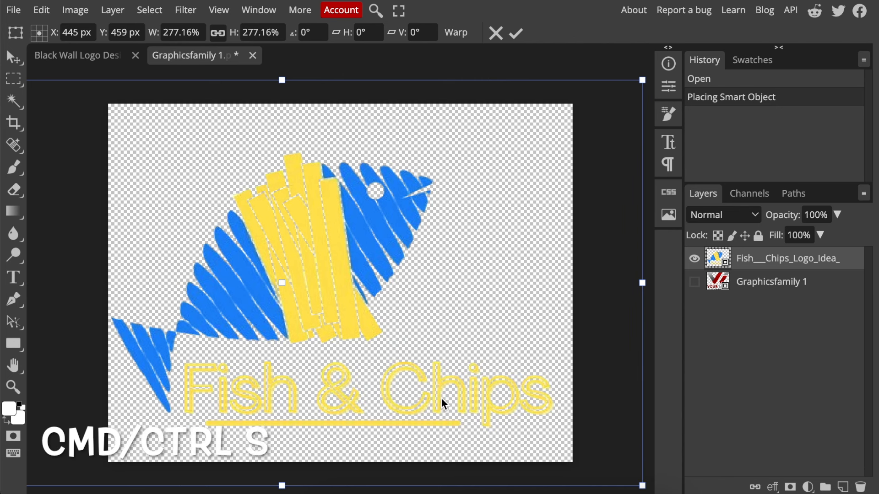
key("ctrl+s")
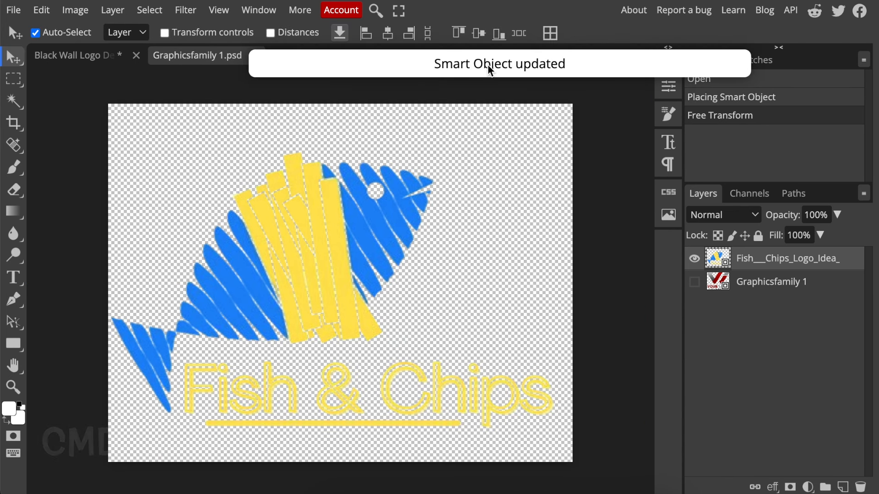
Return to the Black Wall mockup document and export it as a PNG
left_click(68, 60)
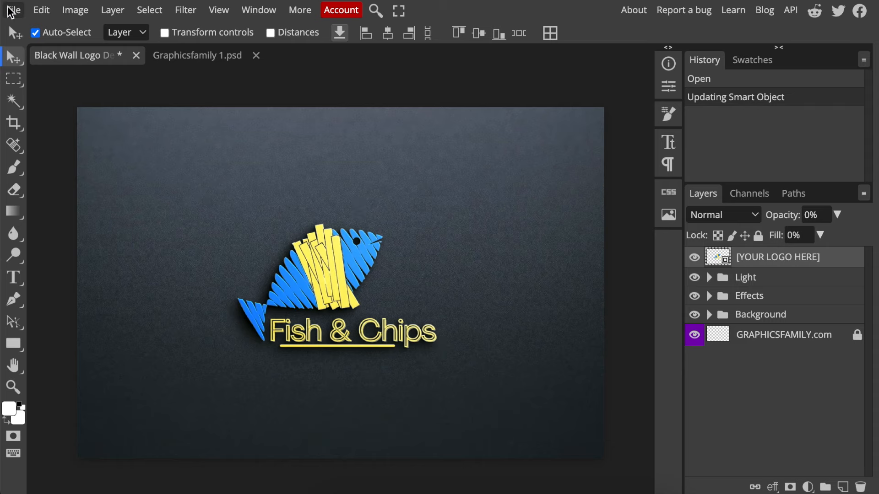
left_click(11, 11)
mouse_move(92, 215)
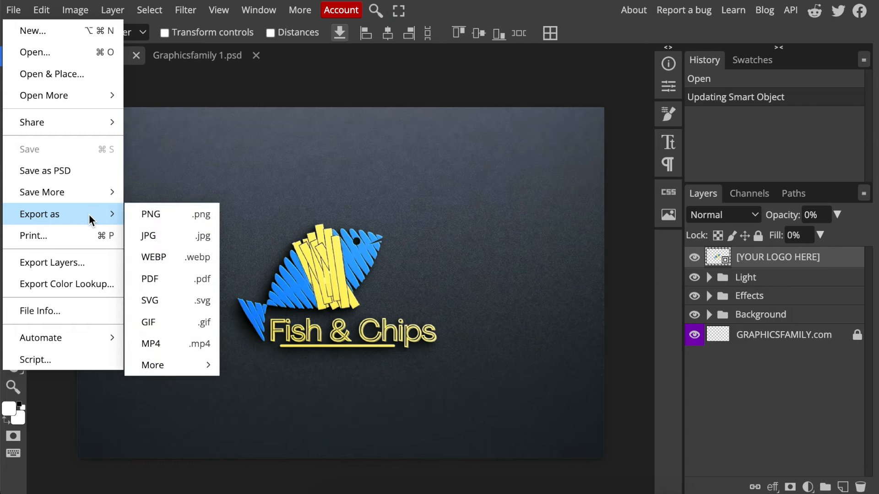
left_click(171, 215)
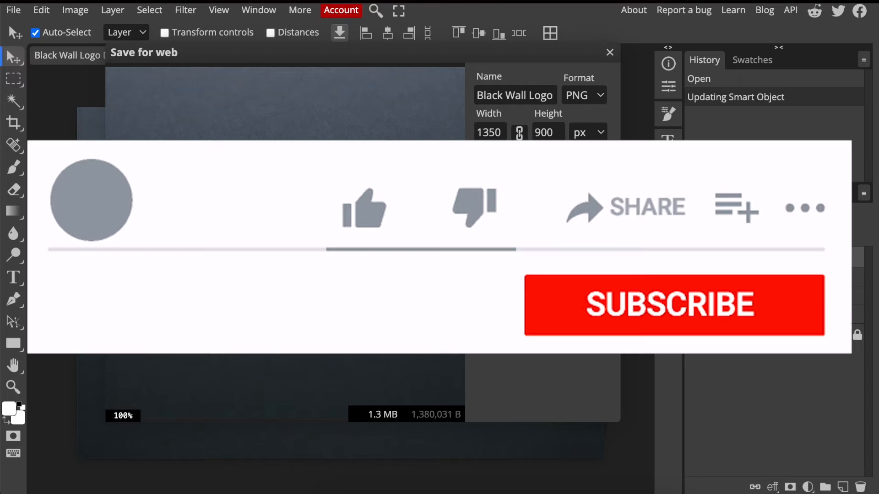